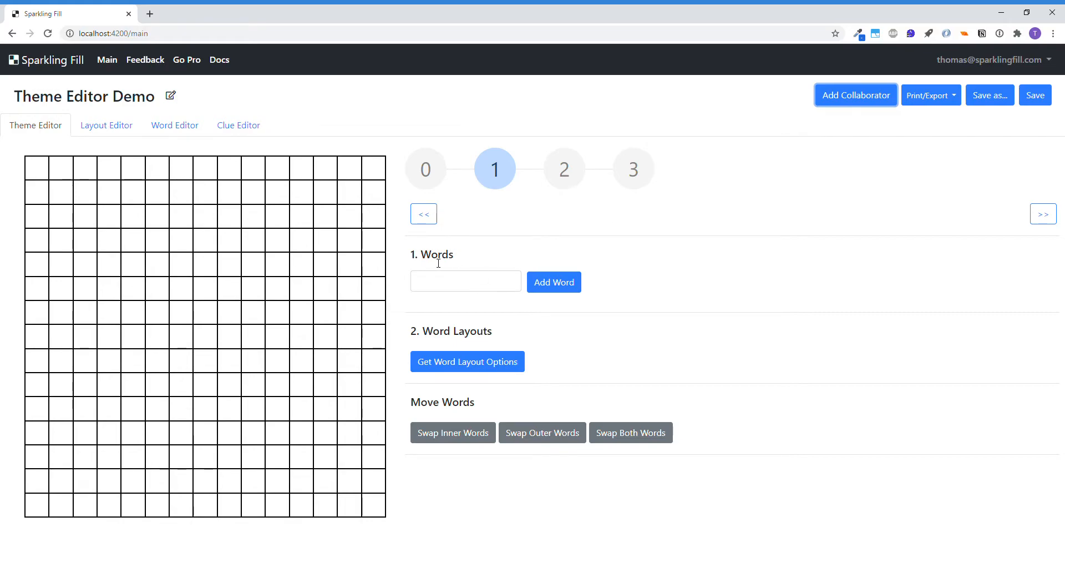
Add the theme words matterinhand, pointatissue, leitmotif and intention to the puzzle's word list
click(462, 283)
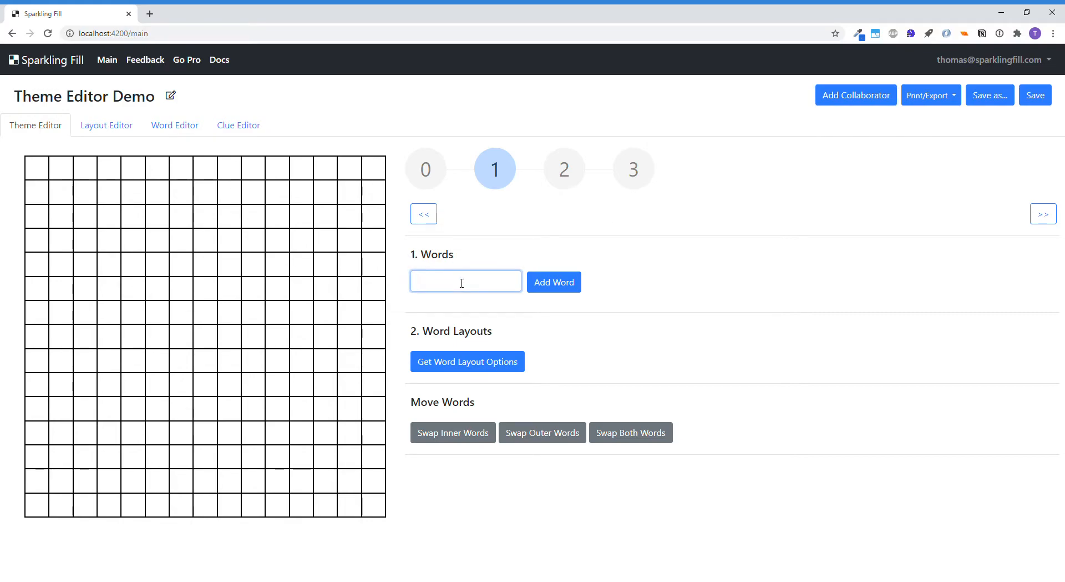
text(matterinhand)
key(Return)
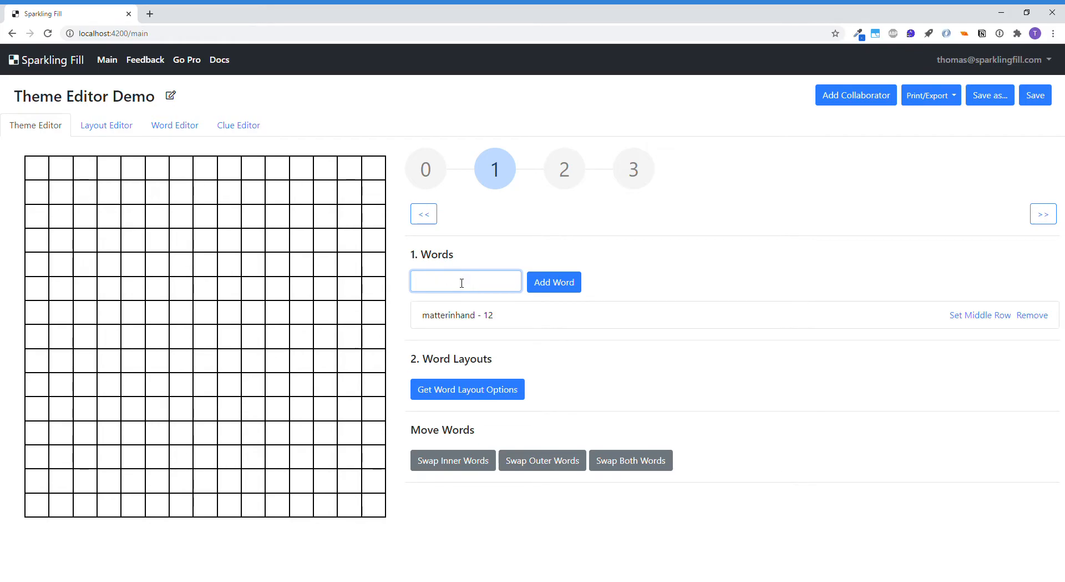
text(pointatissue)
key(Return)
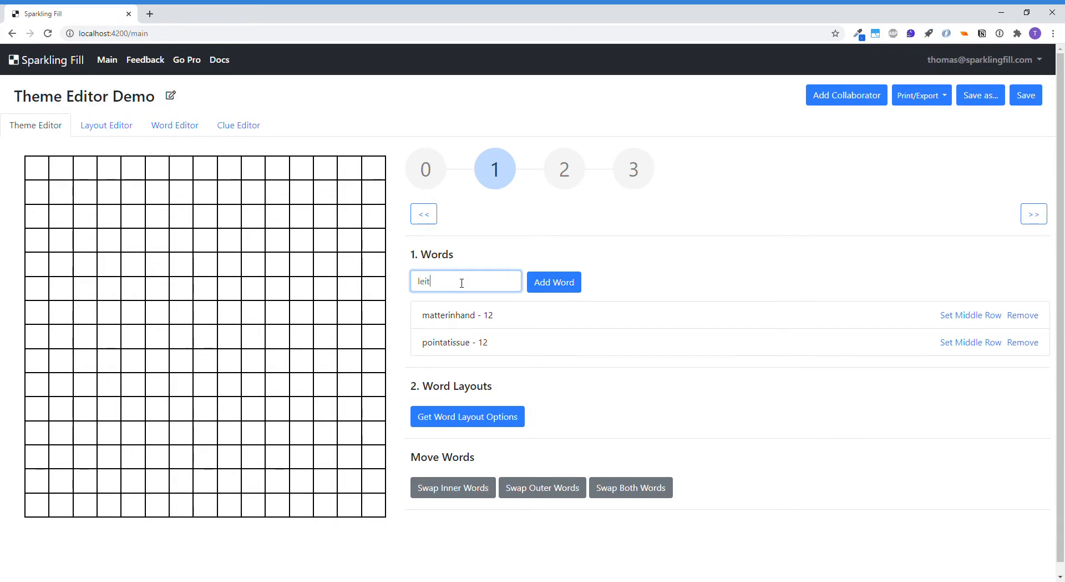
text(leitmotif)
key(Return)
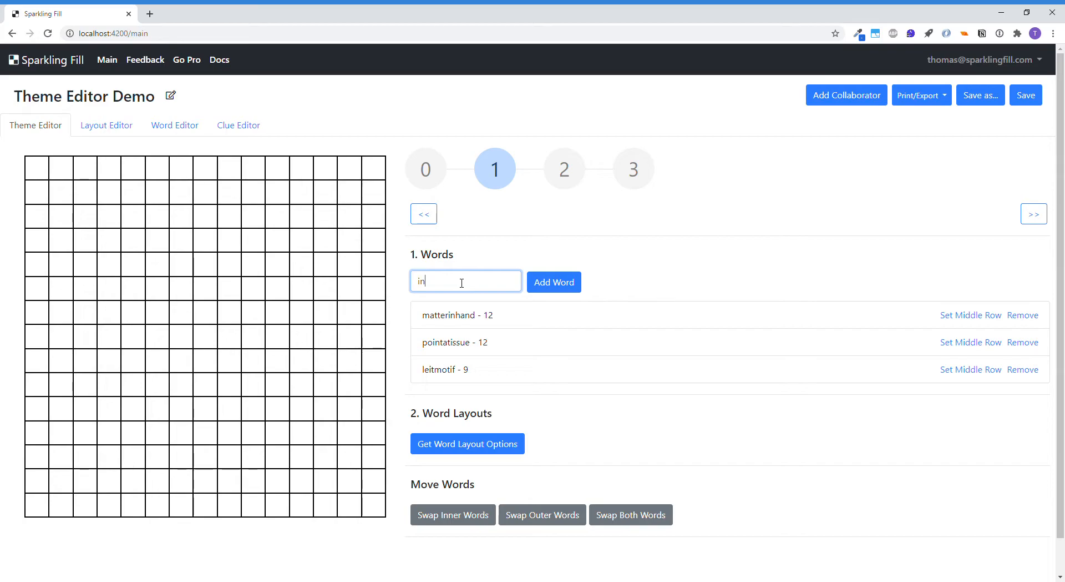
text(ntion)
key(Return)
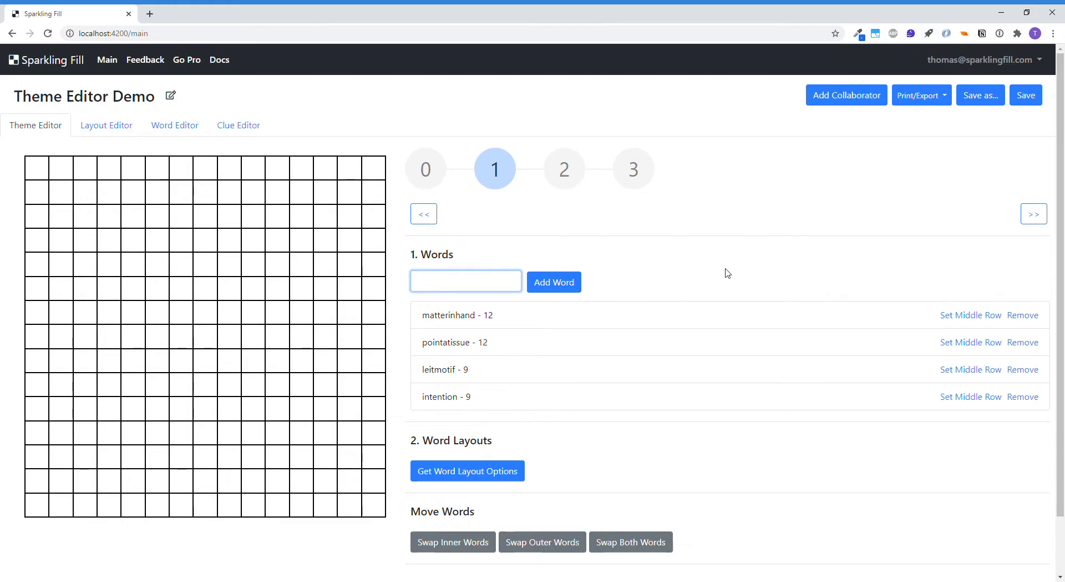
Generate the word layout options for the four theme words
scroll(747, 271, down, 1)
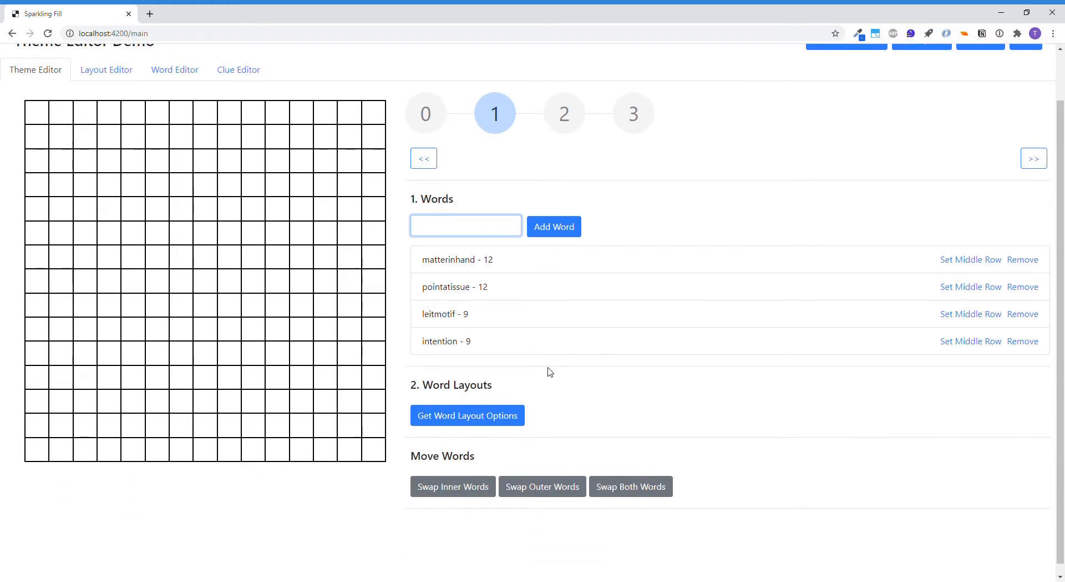
scroll(541, 389, up, 1)
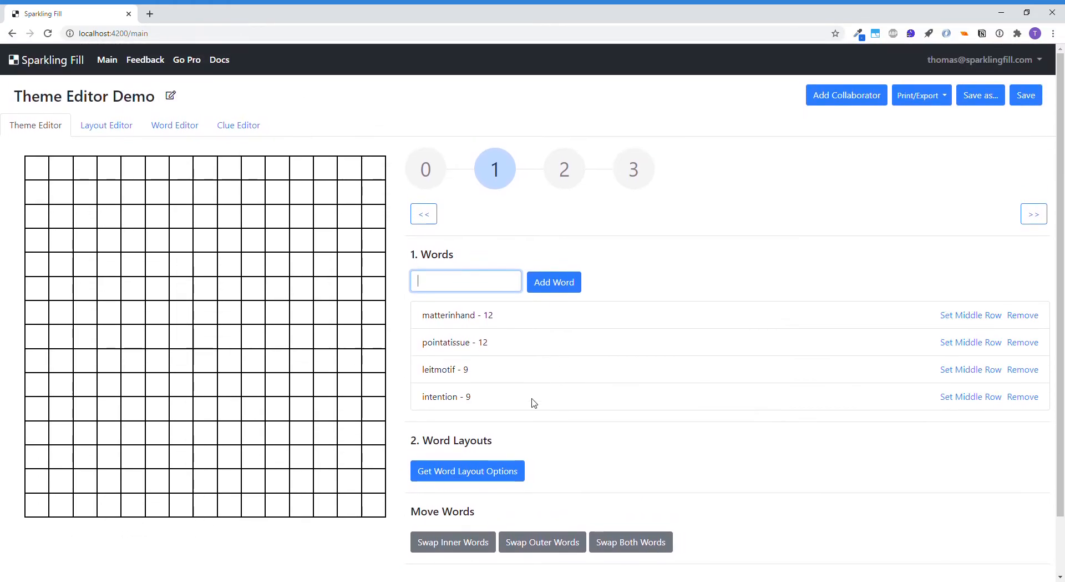
click(497, 473)
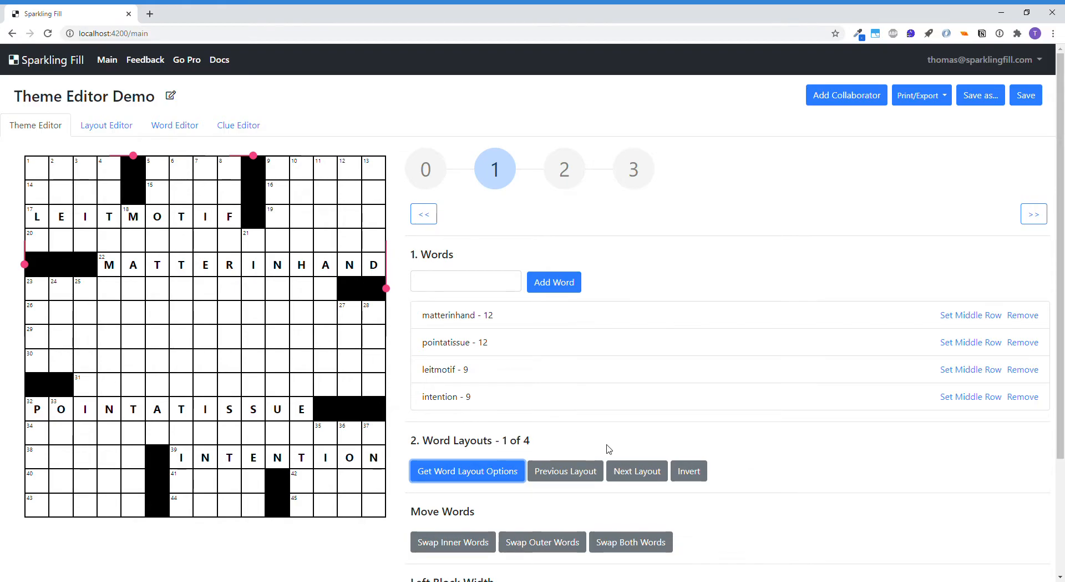
Browse through all four word layouts and return to layout 1
click(648, 476)
click(648, 476)
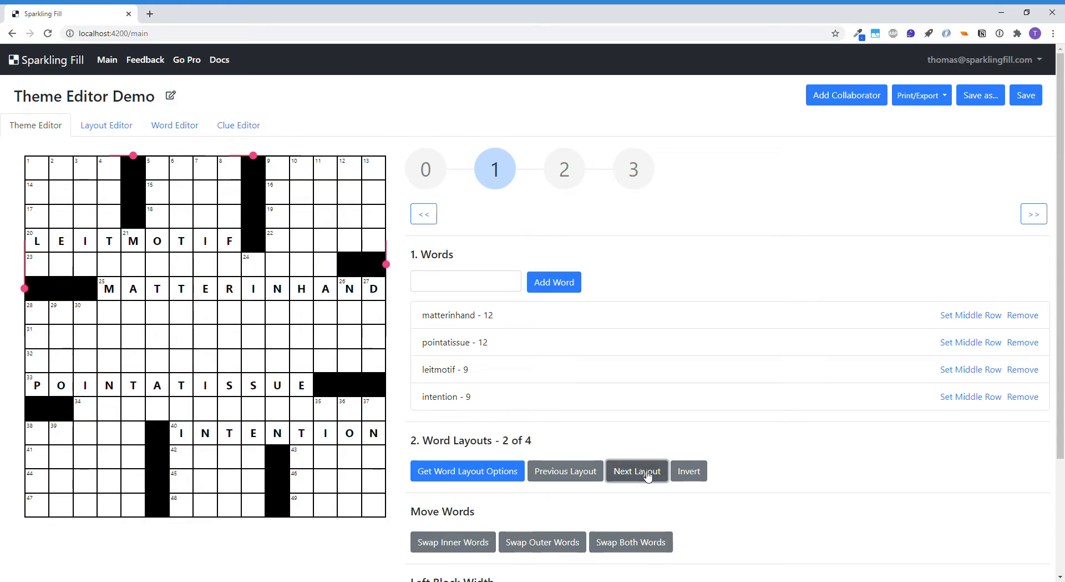
click(648, 475)
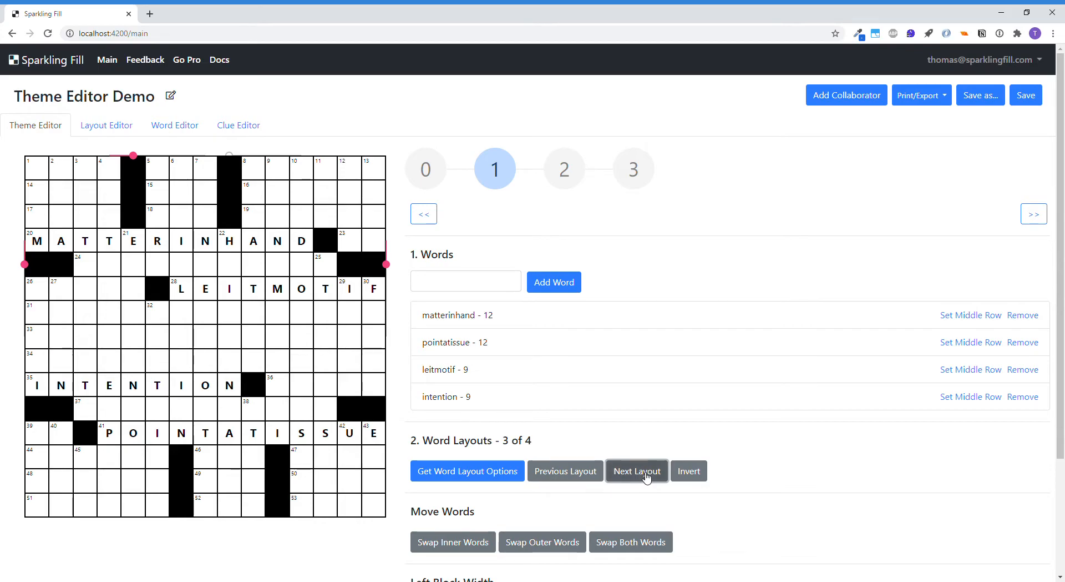
click(647, 475)
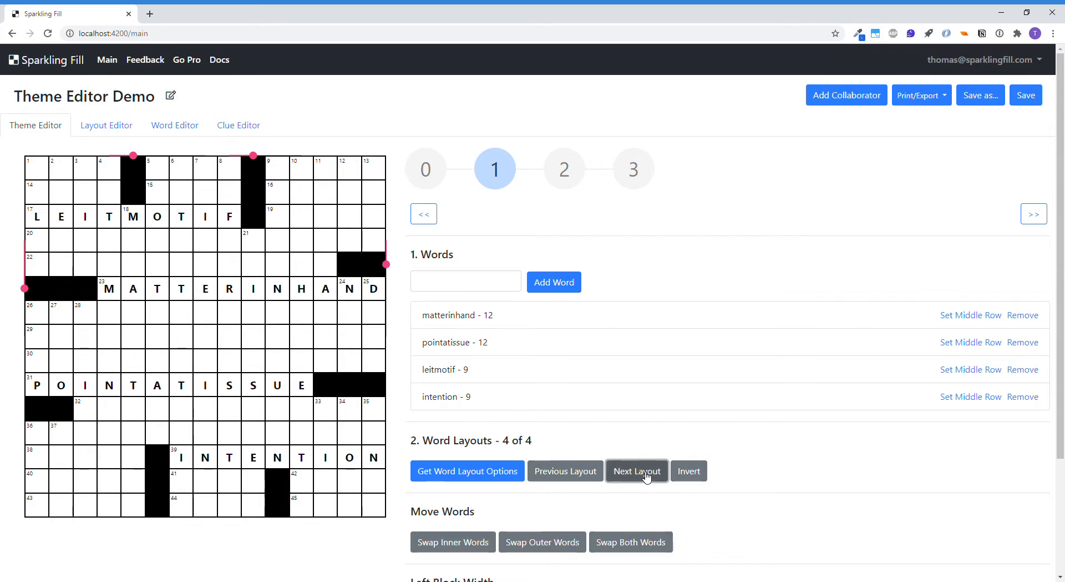
click(646, 475)
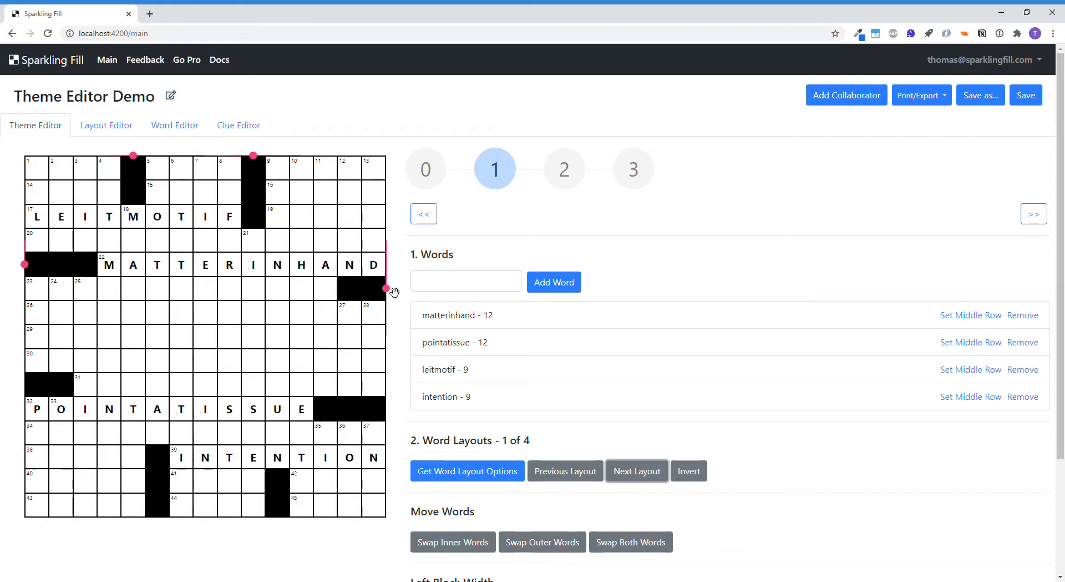
Try shifting the second top-edge block group one column toward the right edge, clear its two squares, and restore the group beside LEITMOTIF
drag(253, 156, 287, 162)
mouse_move(390, 286)
mouse_down()
mouse_move(396, 320)
mouse_move(391, 291)
mouse_up()
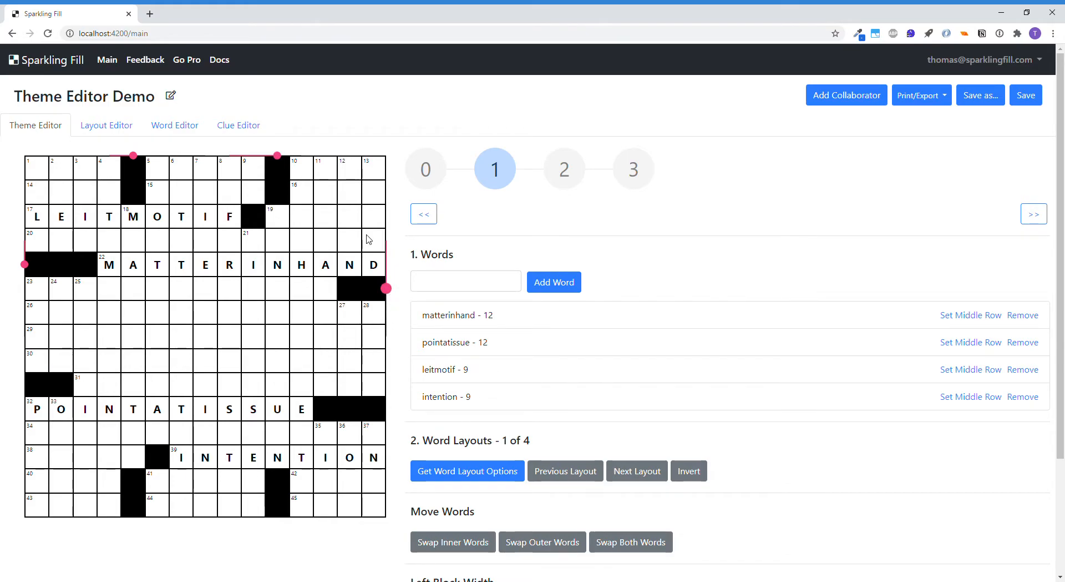
click(281, 170)
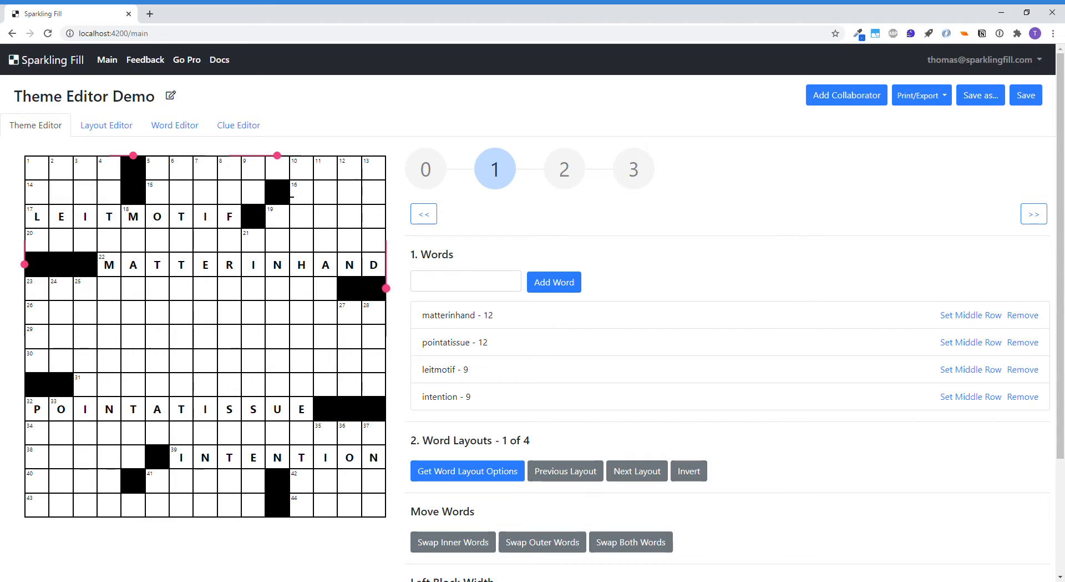
click(284, 193)
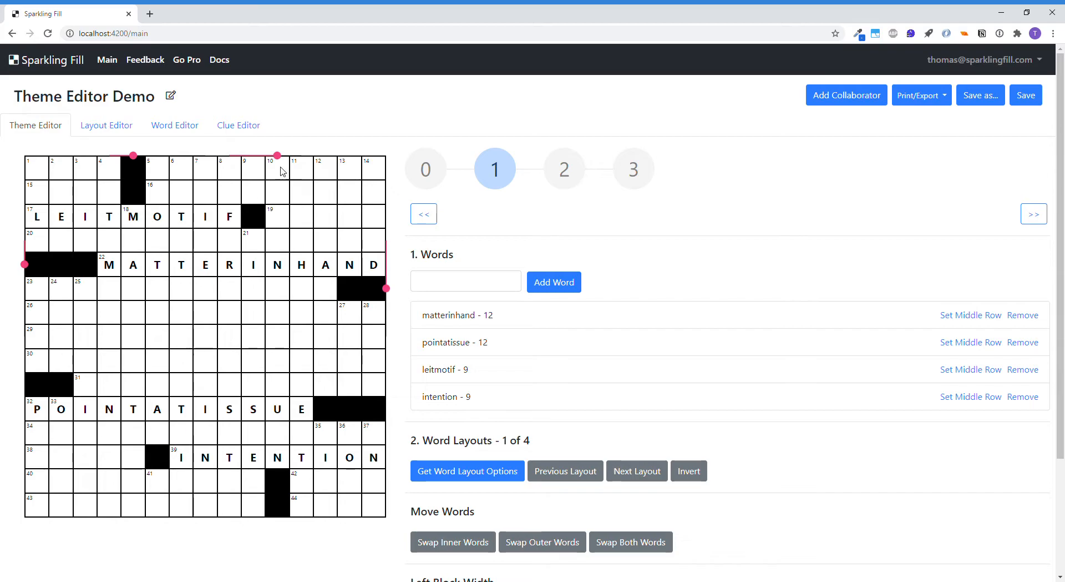
drag(283, 161, 253, 156)
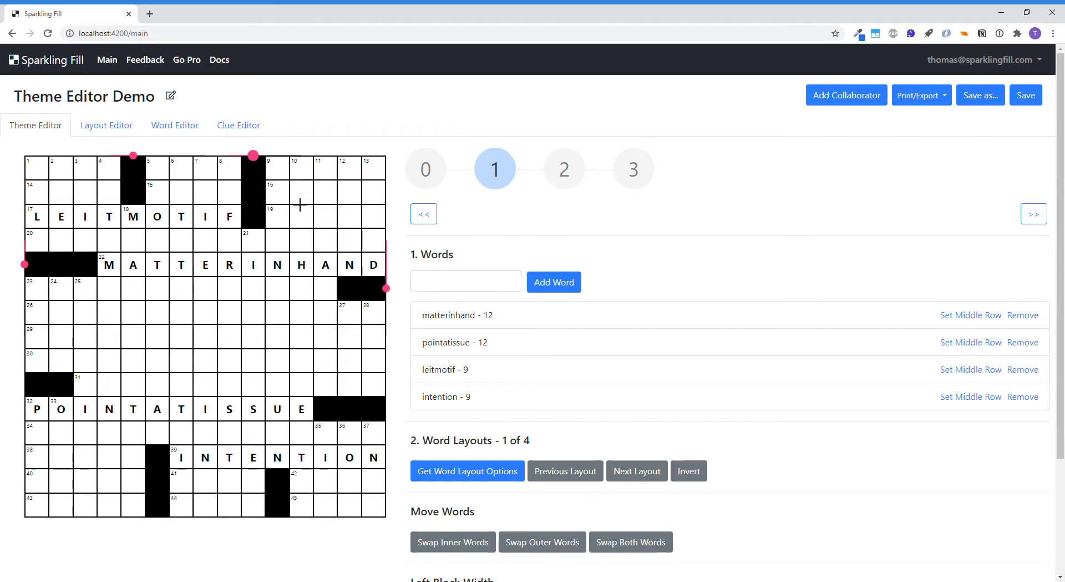
Swap the outer theme words LEITMOTIF and INTENTION, and swap them back
scroll(755, 325, down, 1)
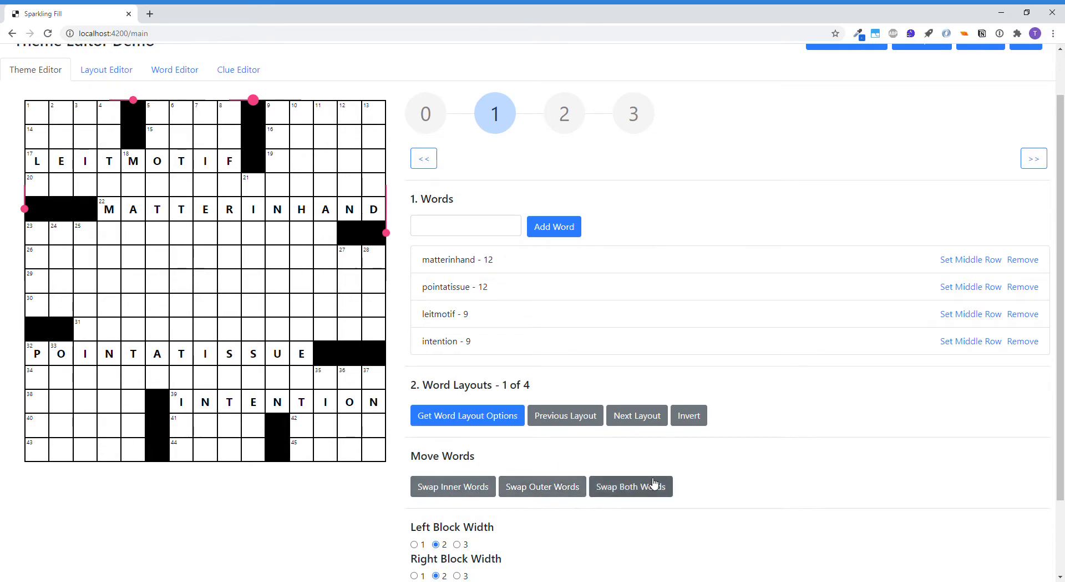
scroll(630, 485, up, 1)
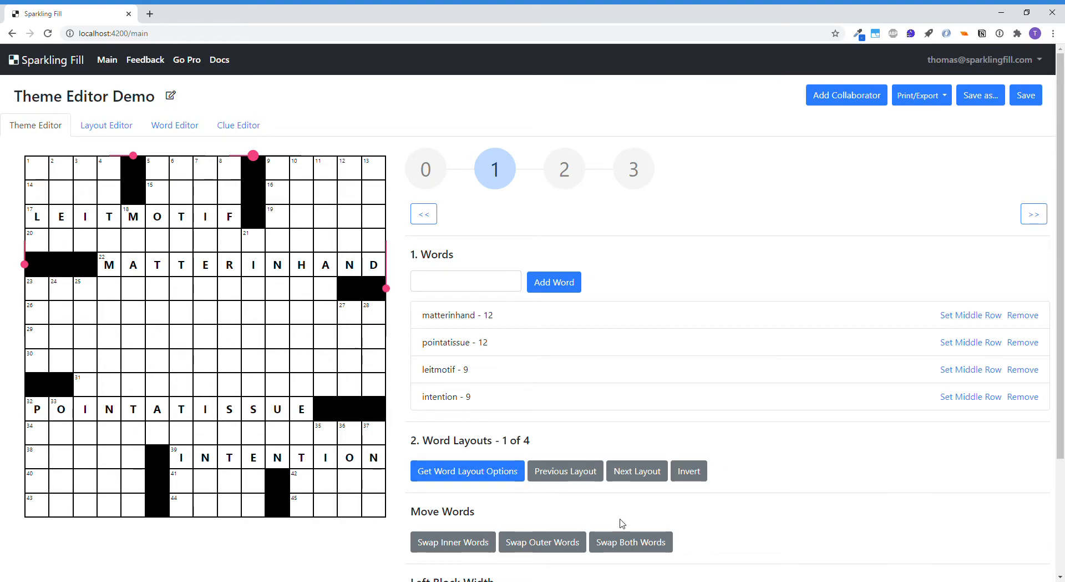
click(564, 544)
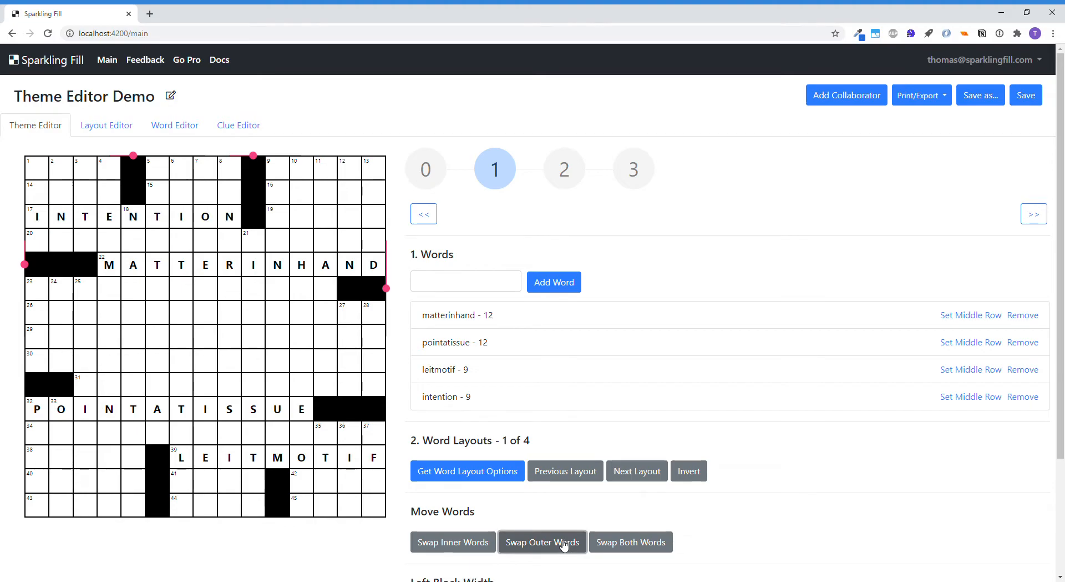
click(556, 545)
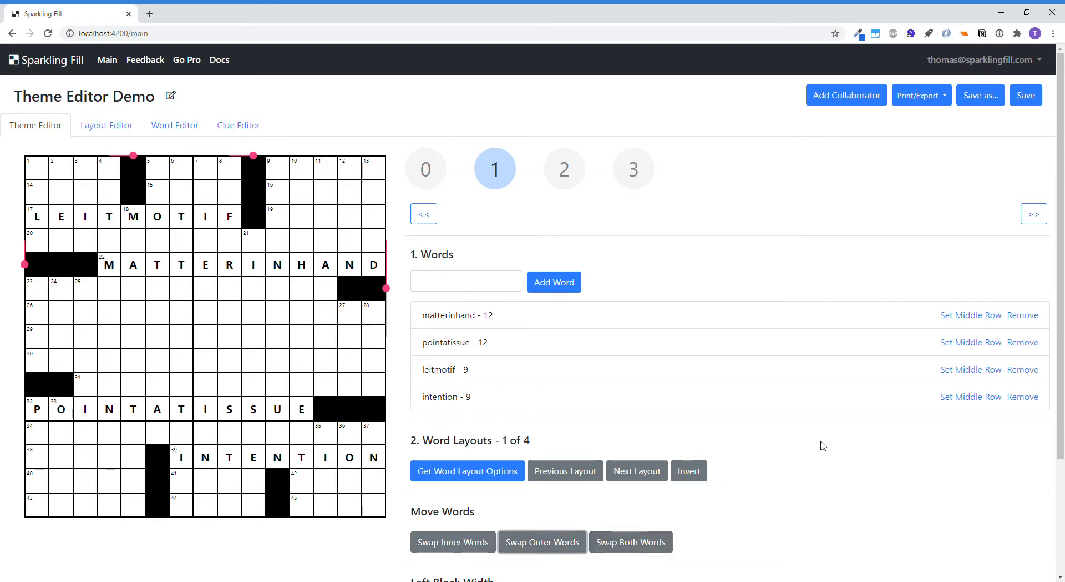
Try a right block width of 3, and set it back to 2
scroll(826, 427, down, 2)
scroll(826, 428, up, 2)
scroll(827, 427, down, 1)
drag(391, 236, 388, 262)
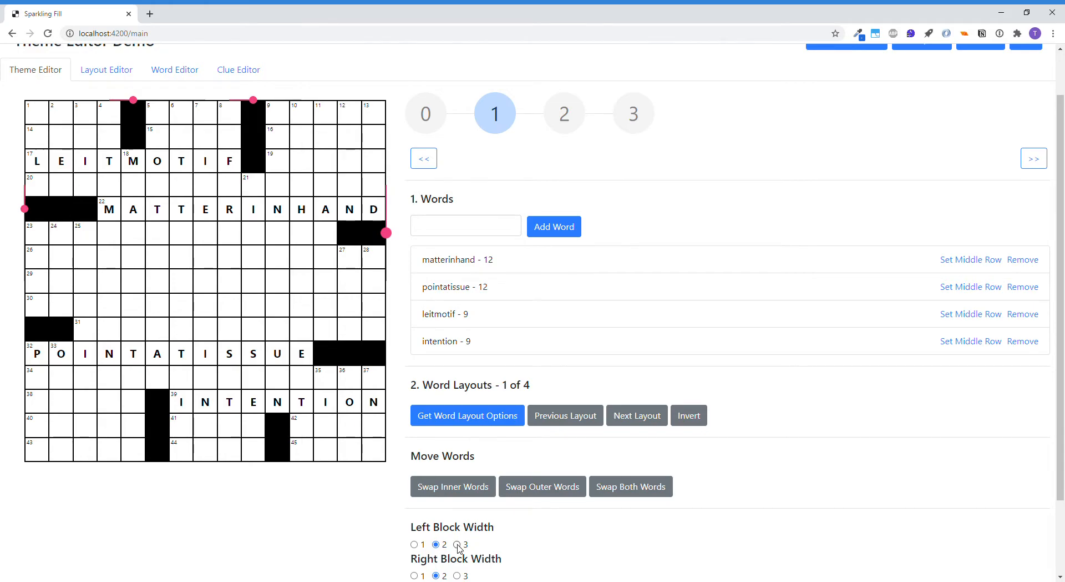
click(457, 575)
scroll(471, 524, down, 2)
scroll(470, 485, up, 1)
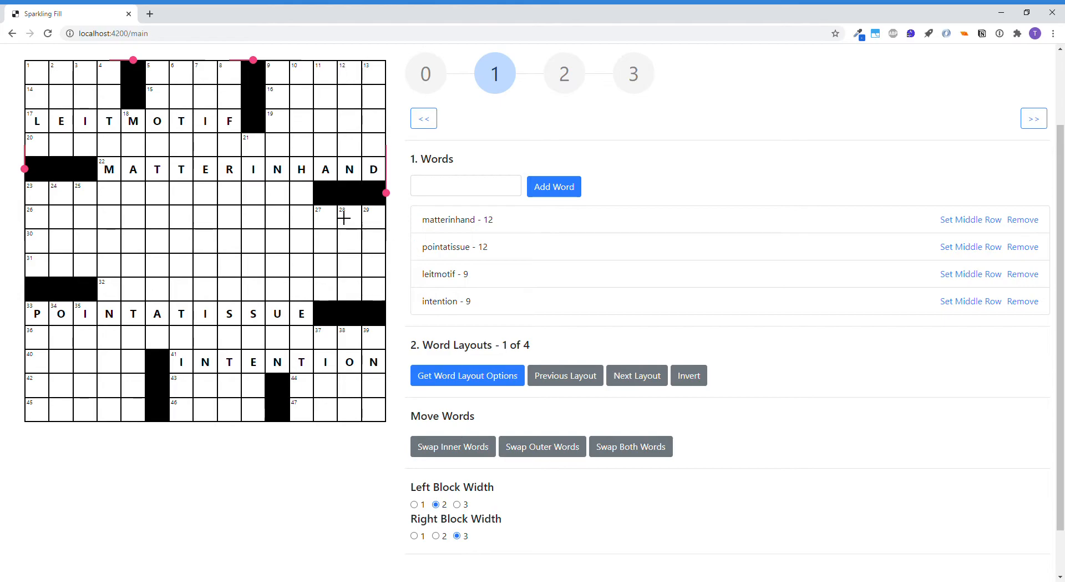
mouse_move(387, 194)
mouse_down()
mouse_move(386, 217)
mouse_move(388, 193)
mouse_up()
click(436, 535)
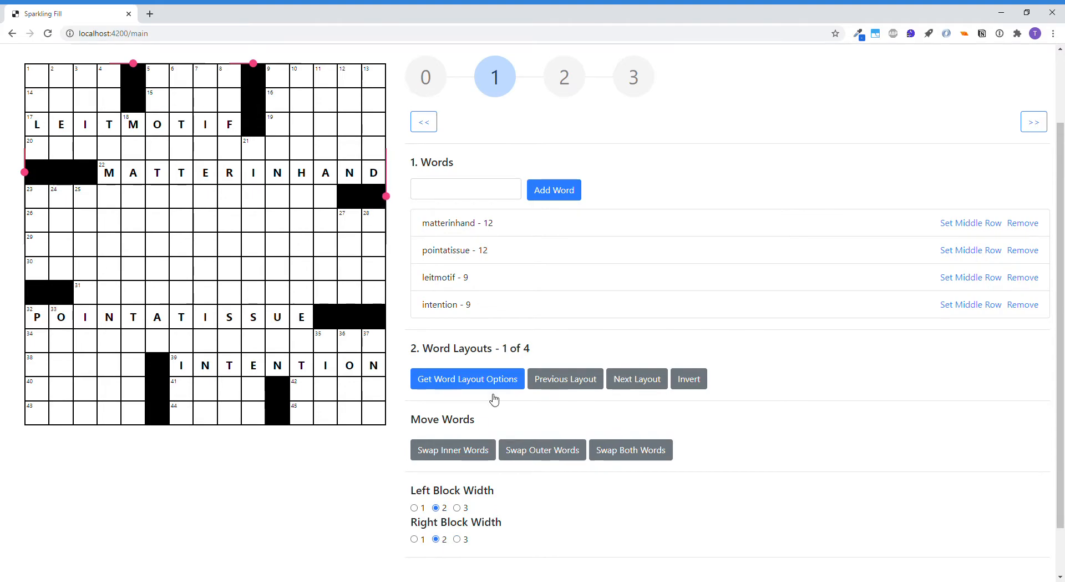
Try clearing the right-edge blocks and moving them above MATTERINHAND, and put them back in the row below it
scroll(356, 269, up, 1)
click(359, 258)
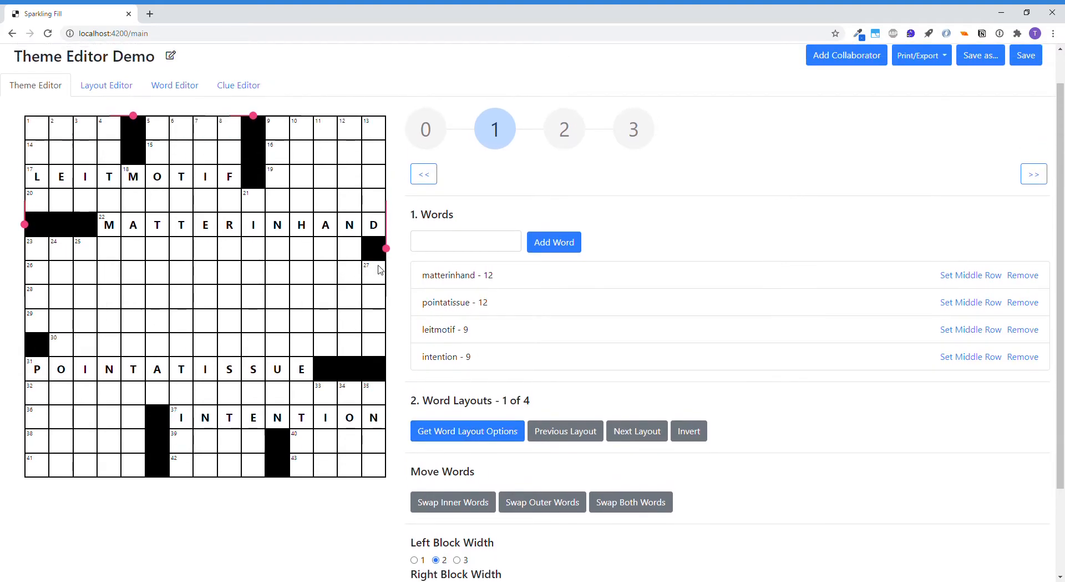
click(376, 202)
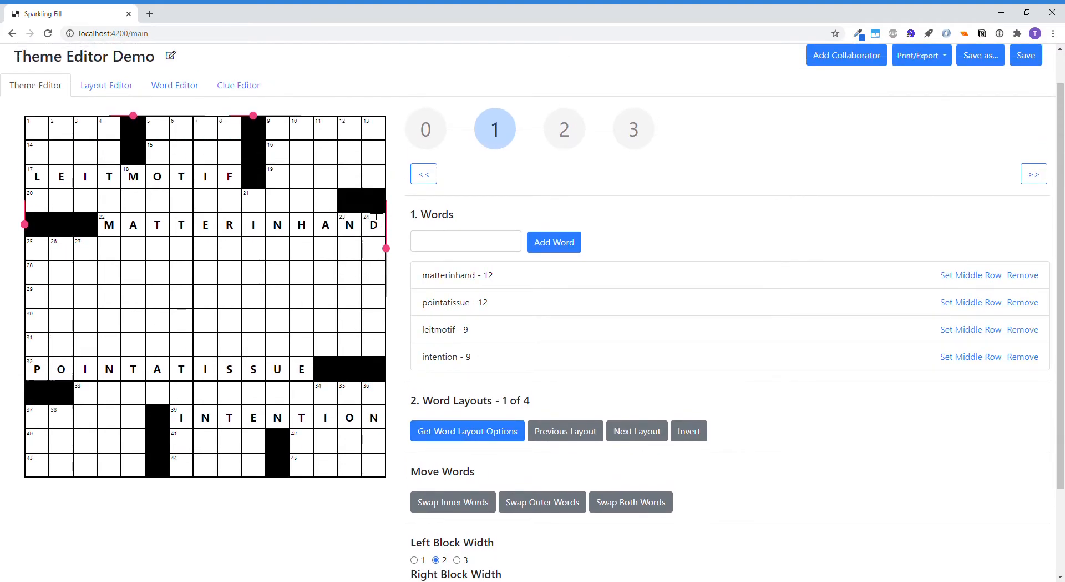
click(360, 216)
click(378, 215)
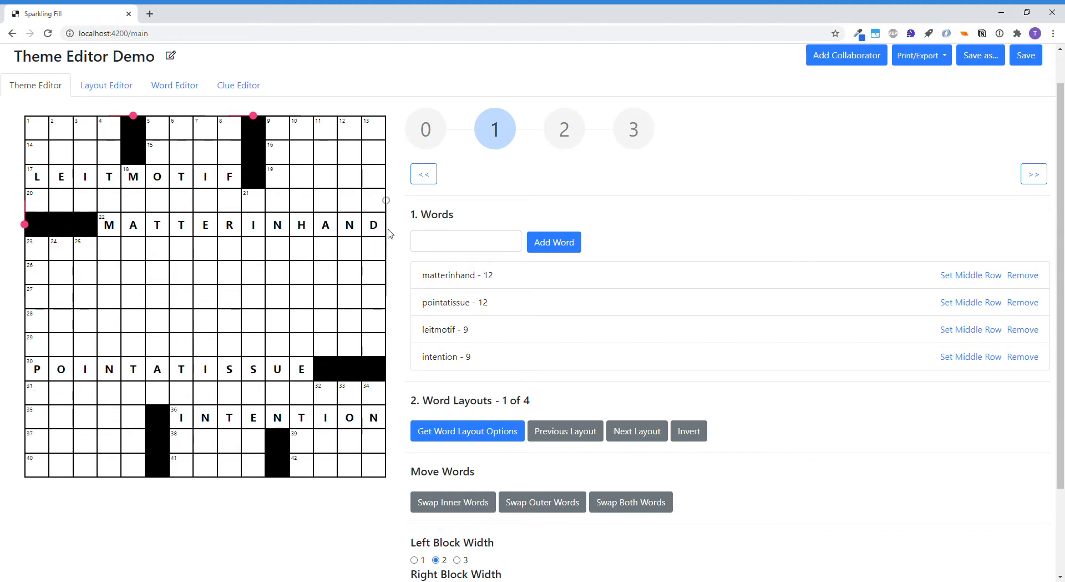
click(388, 248)
click(354, 256)
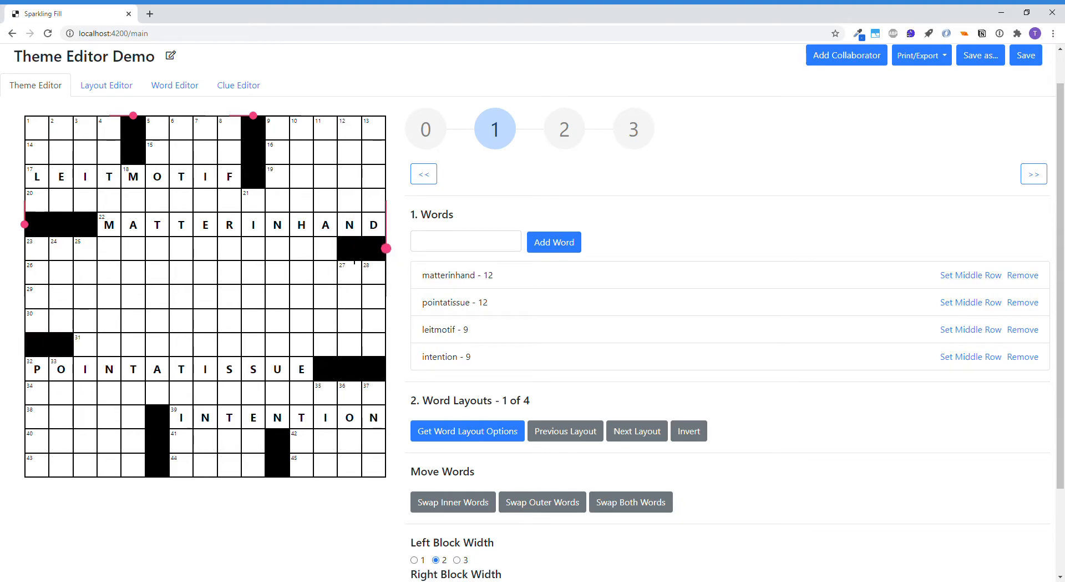
Advance to stage 2 of the theme editor and generate middle block options for the grid
scroll(651, 347, up, 1)
scroll(642, 340, down, 1)
scroll(643, 340, up, 1)
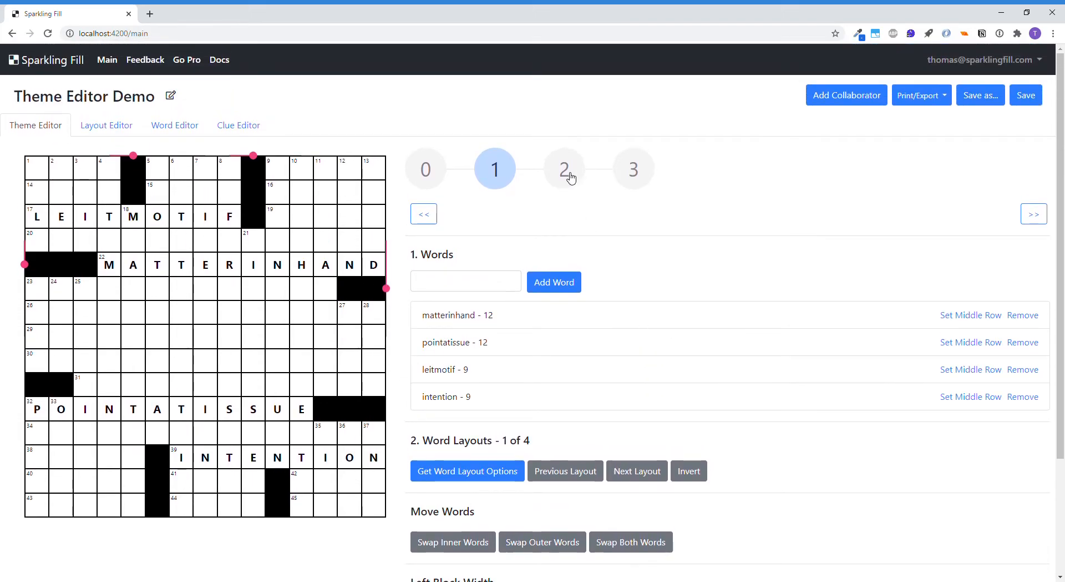
click(569, 175)
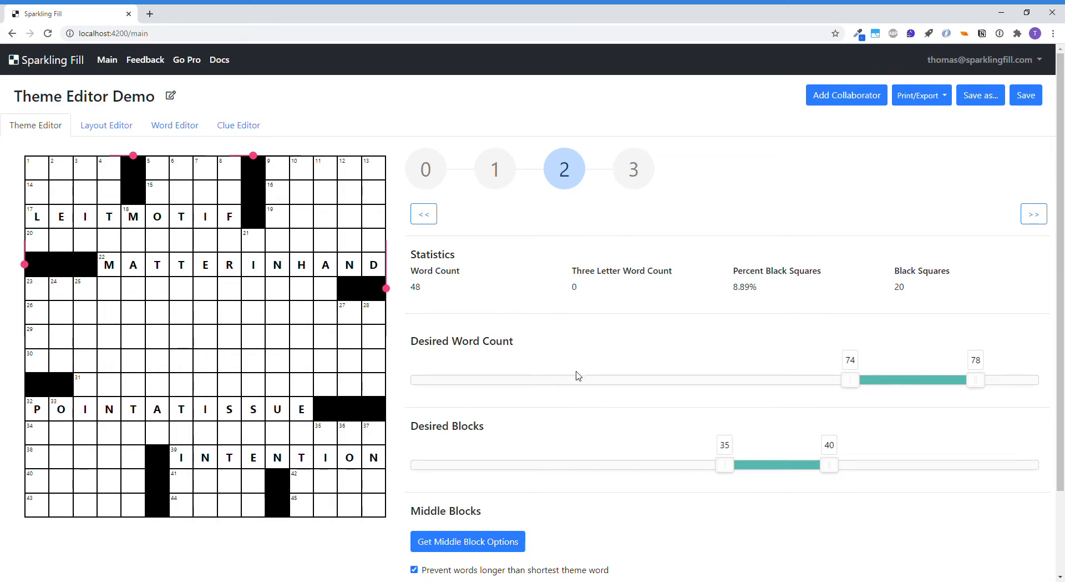
scroll(580, 379, down, 1)
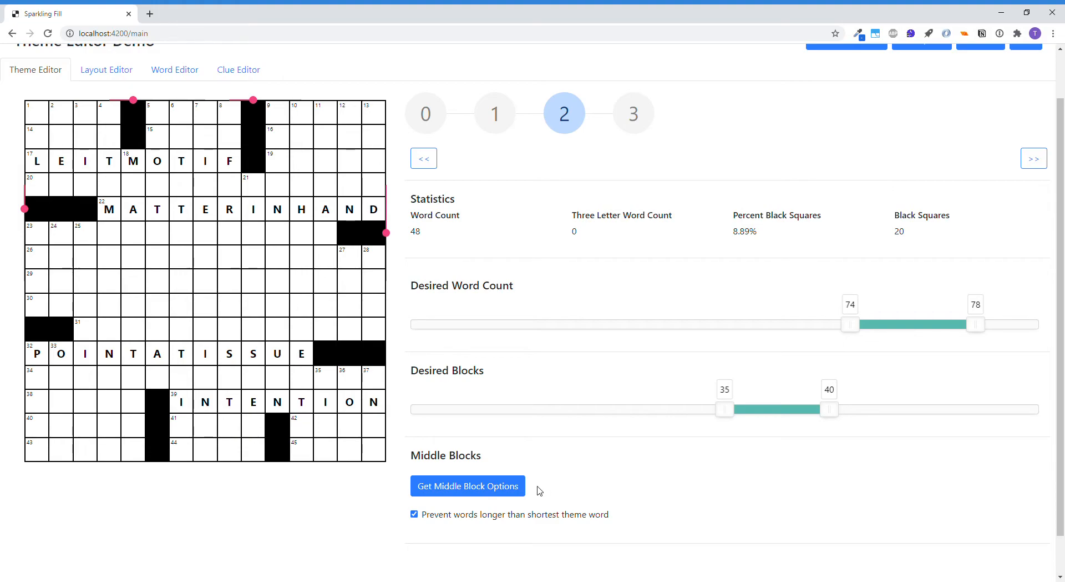
click(488, 489)
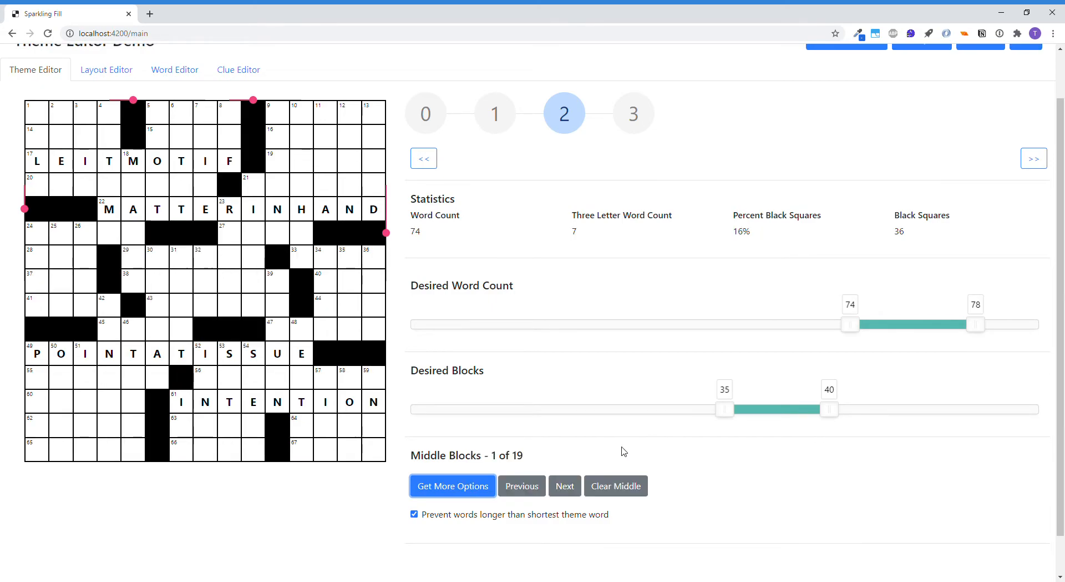
Step through the middle block options to option 6 of 19
click(572, 493)
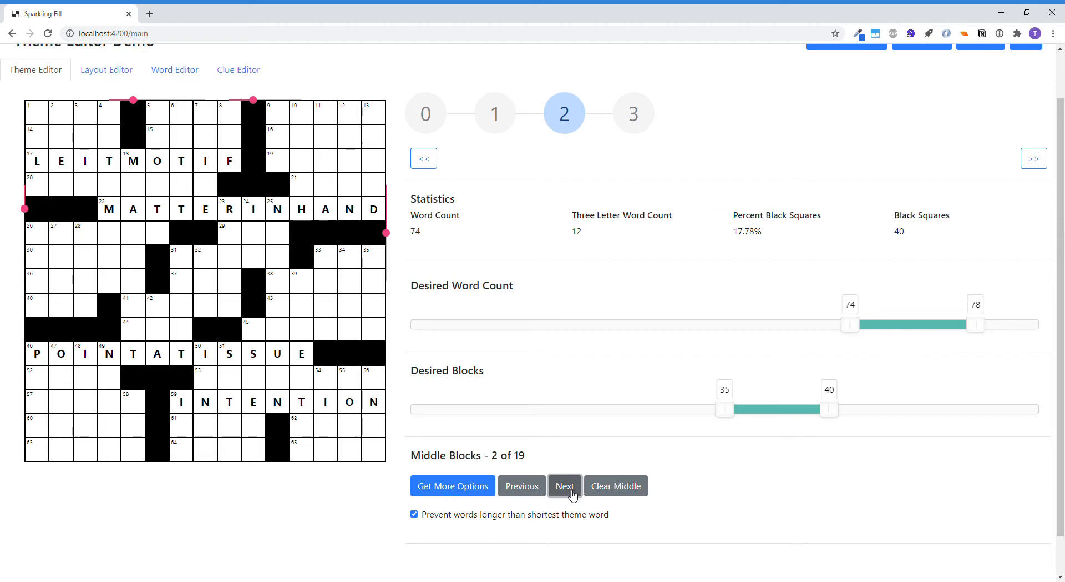
click(573, 493)
click(572, 494)
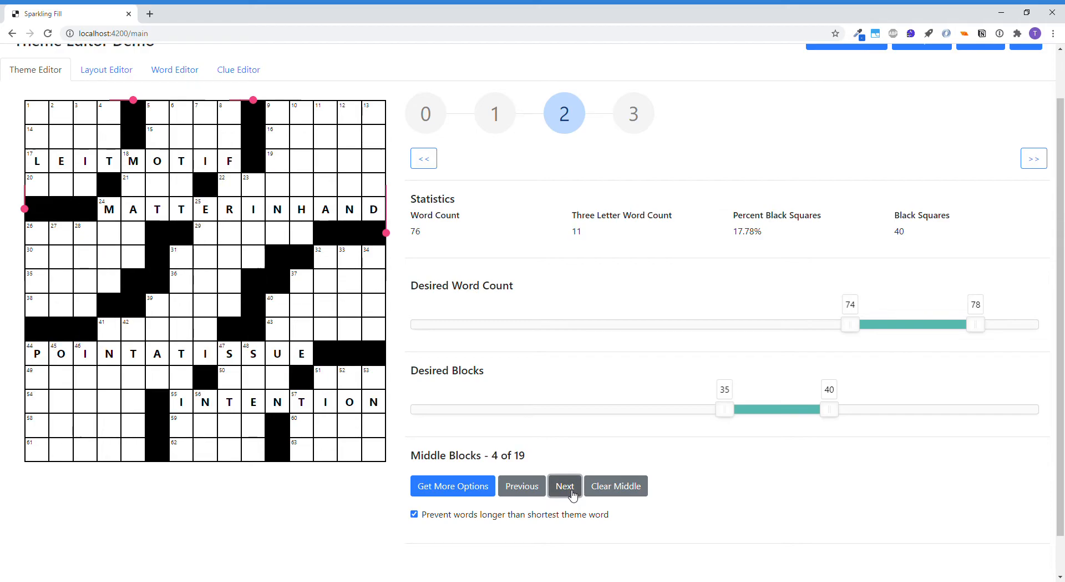
click(573, 494)
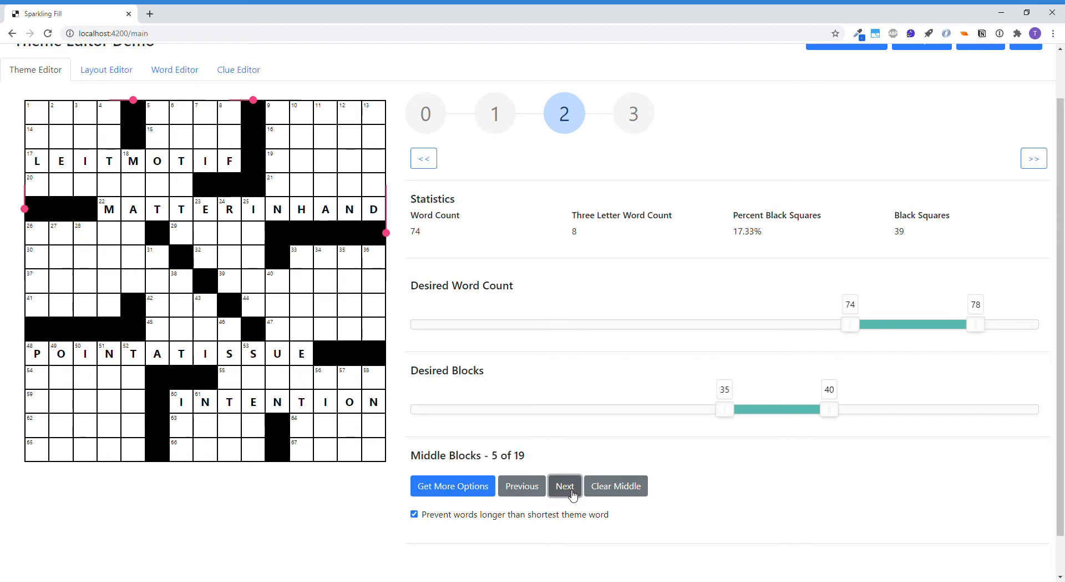
click(573, 493)
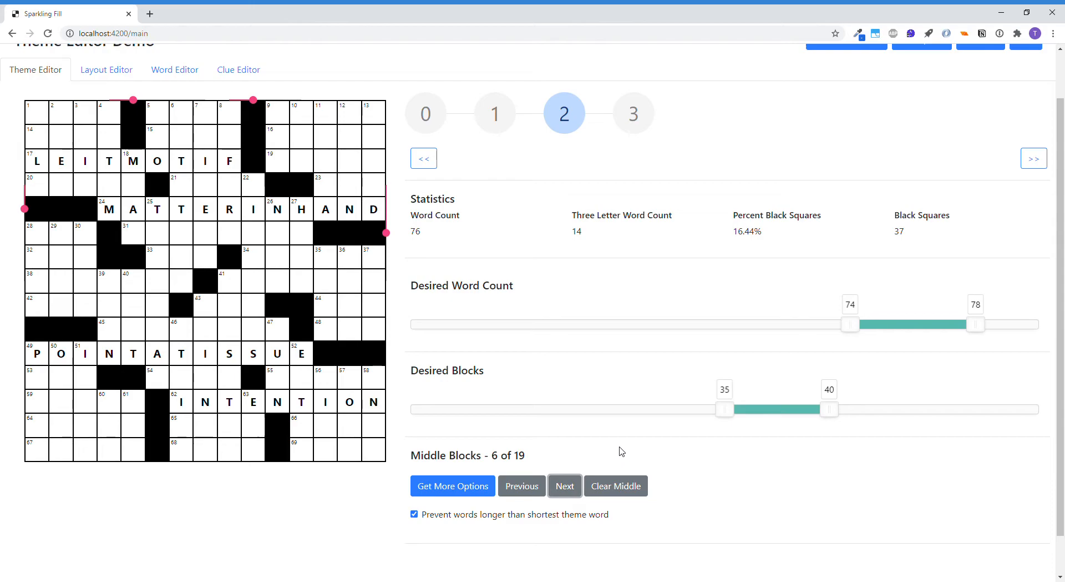
Advance to stage 3 of the theme editor and review the most restrictive completions for the current layout
click(636, 123)
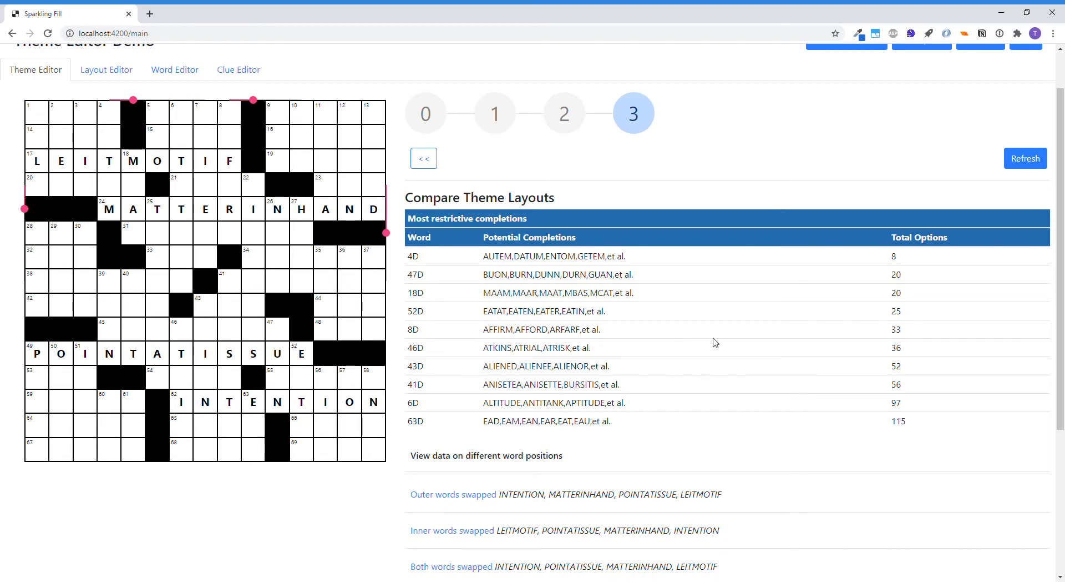
scroll(702, 336, up, 2)
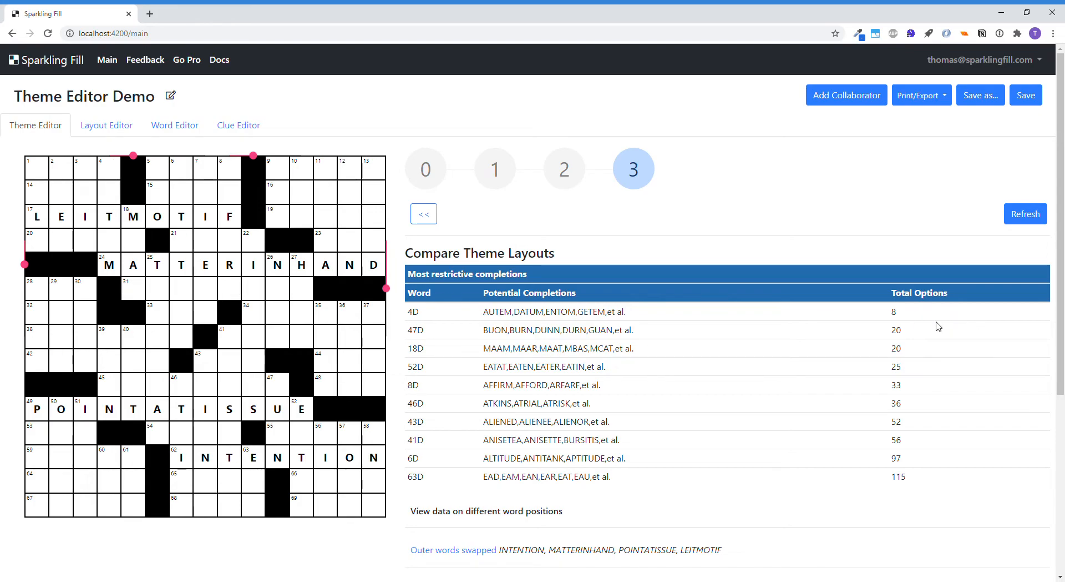
scroll(684, 450, down, 2)
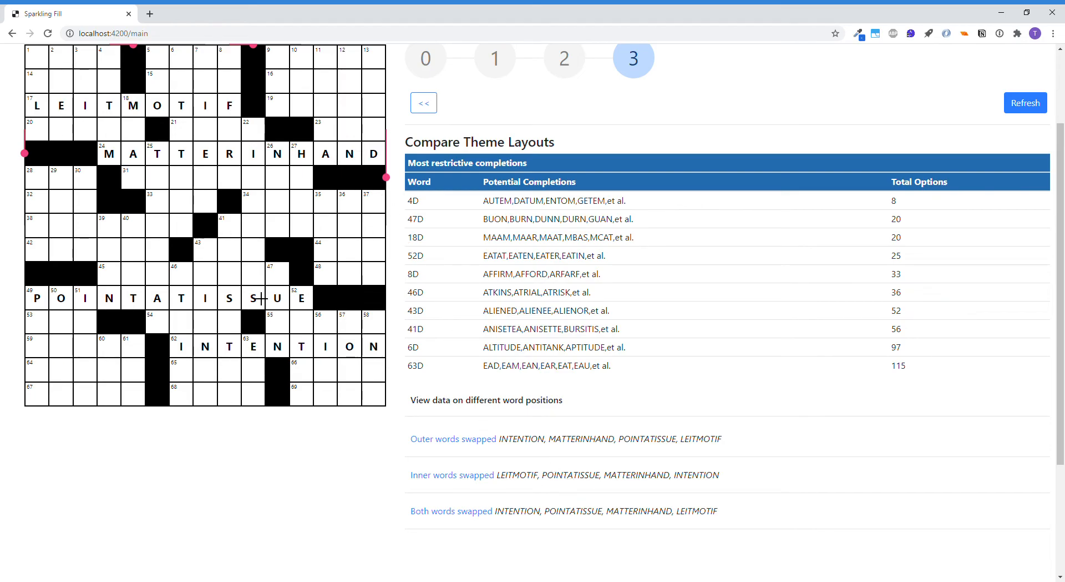
Load the completion data for the layout with the inner words swapped
click(464, 478)
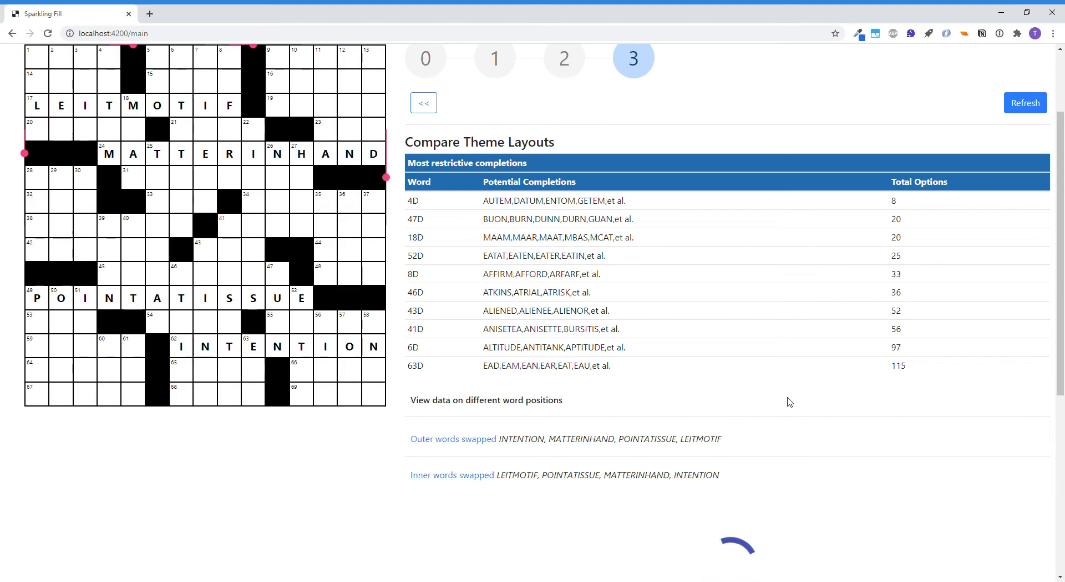
scroll(785, 399, up, 1)
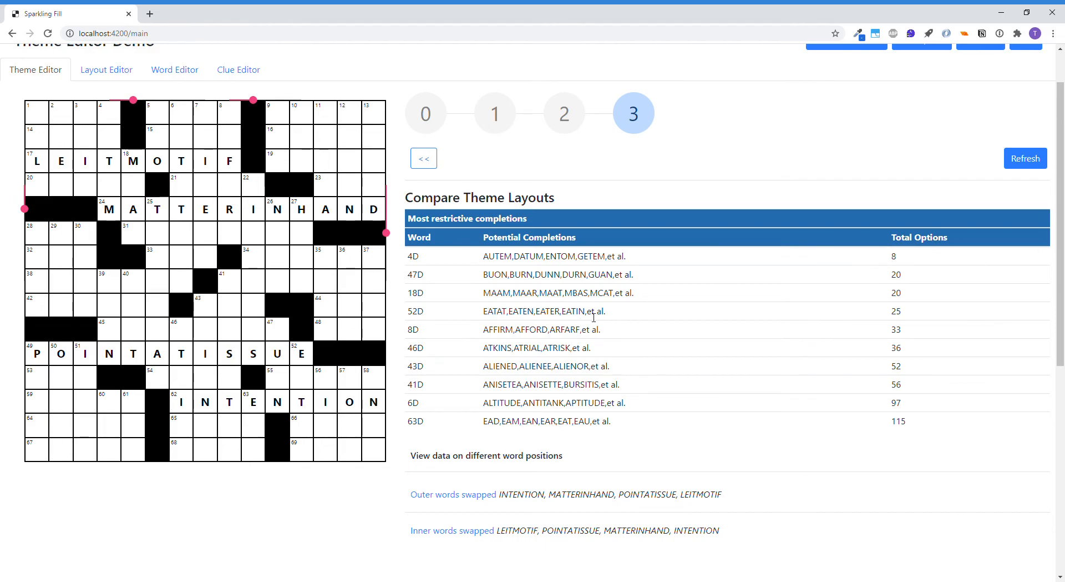
scroll(813, 335, up, 1)
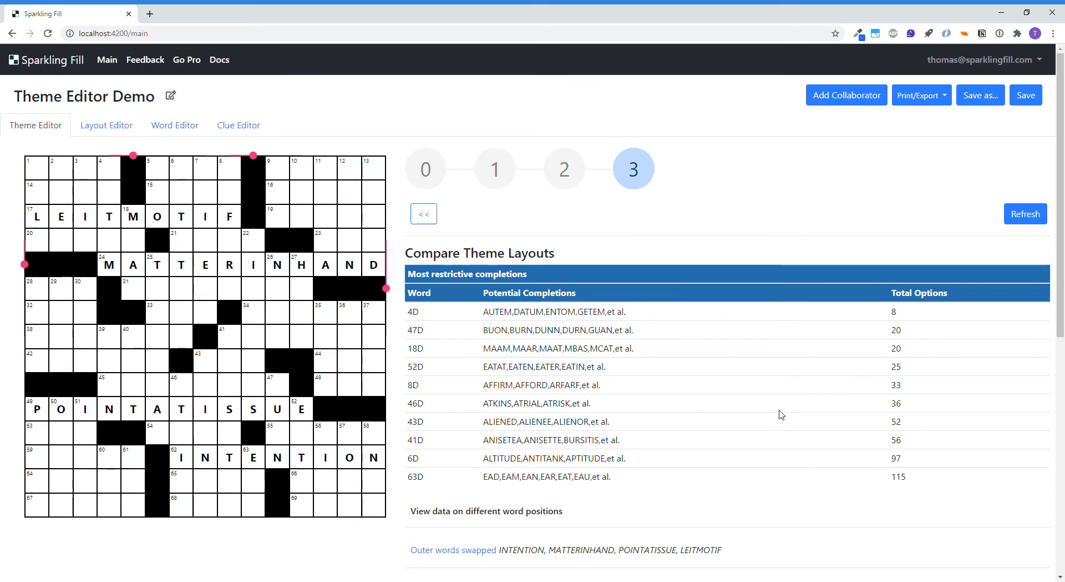
scroll(782, 414, down, 2)
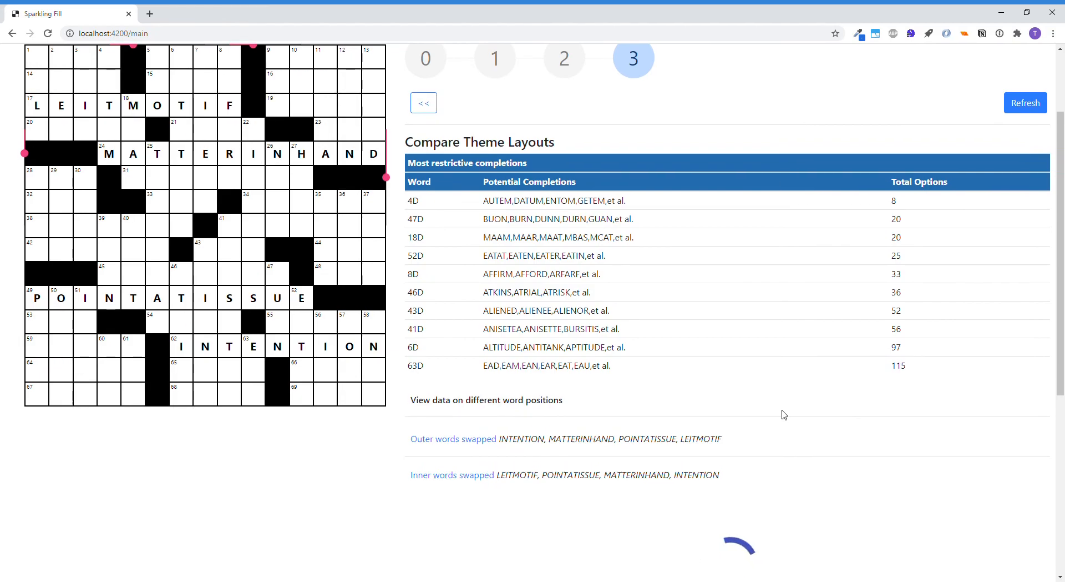
Compare the most restrictive completions of the inner-words-swapped layout with those of the current layout
scroll(784, 415, down, 1)
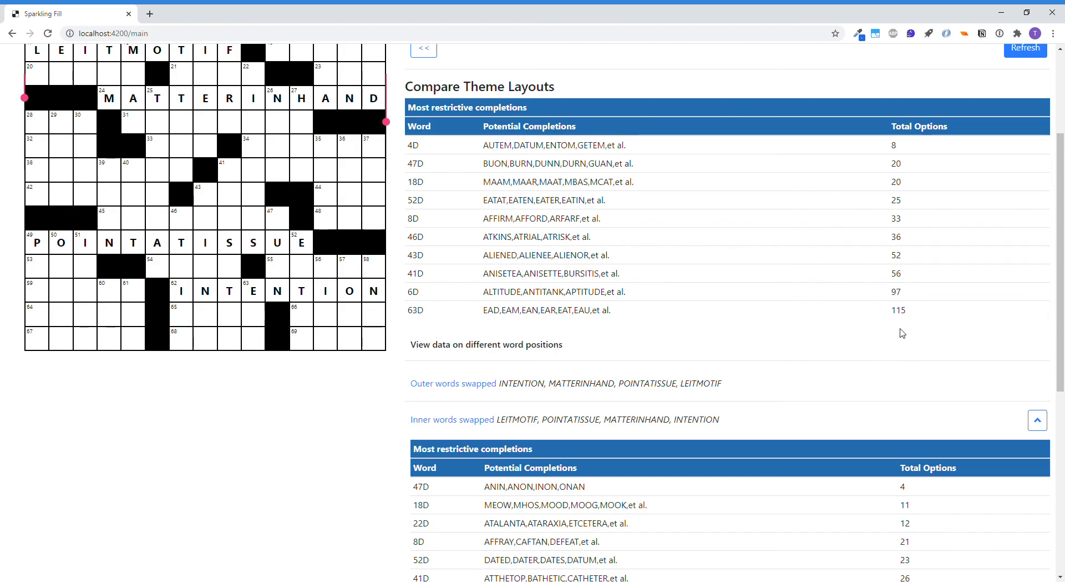
scroll(896, 351, down, 1)
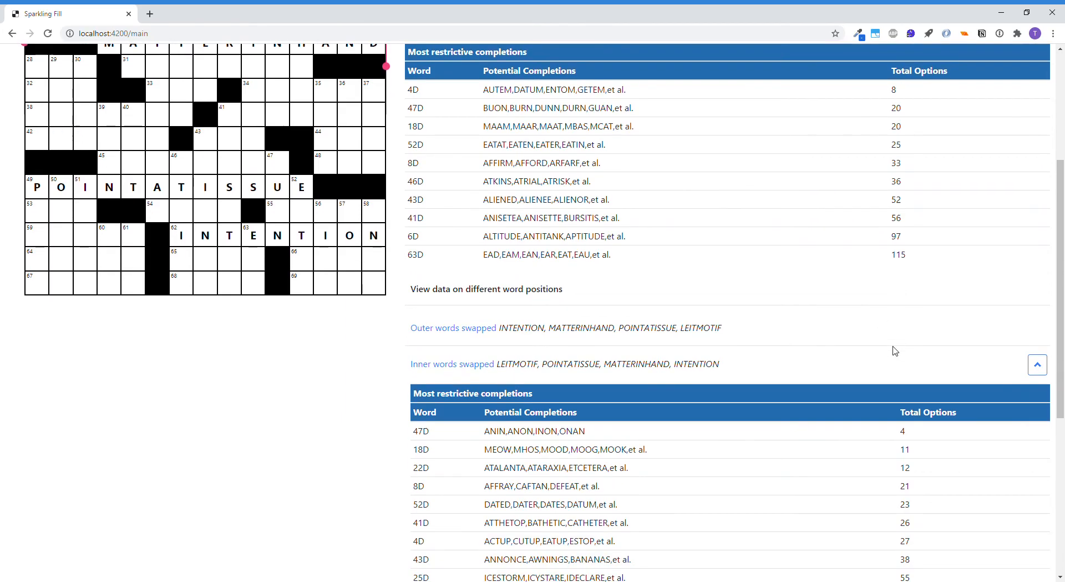
scroll(896, 351, down, 1)
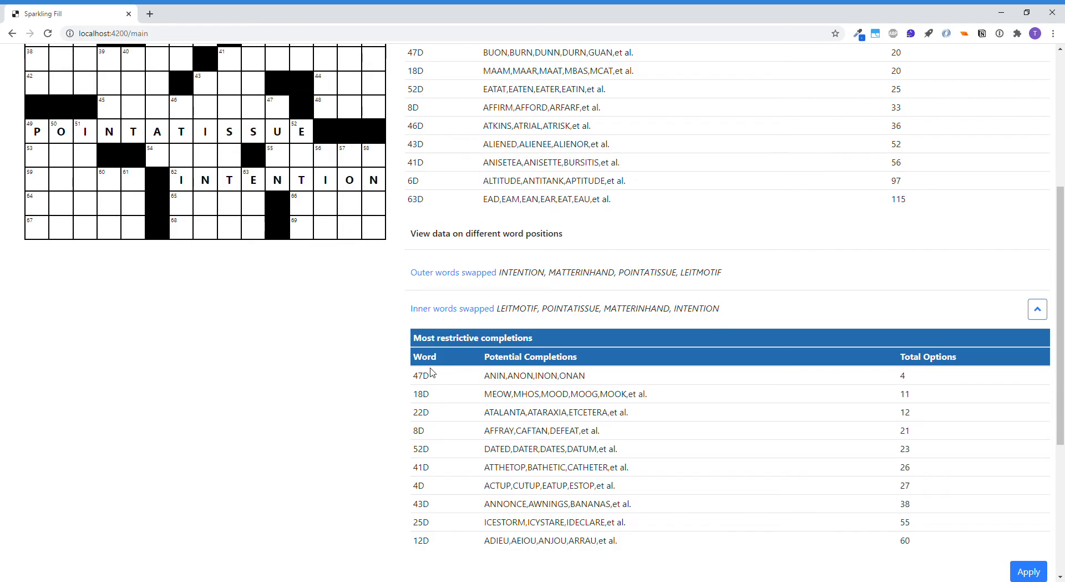
scroll(430, 372, up, 1)
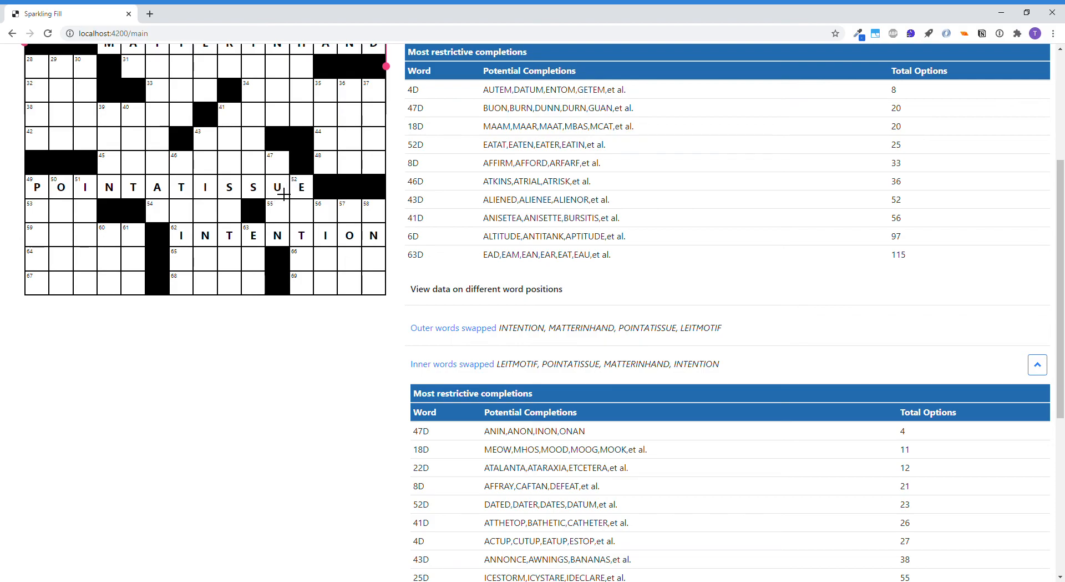
scroll(752, 389, down, 1)
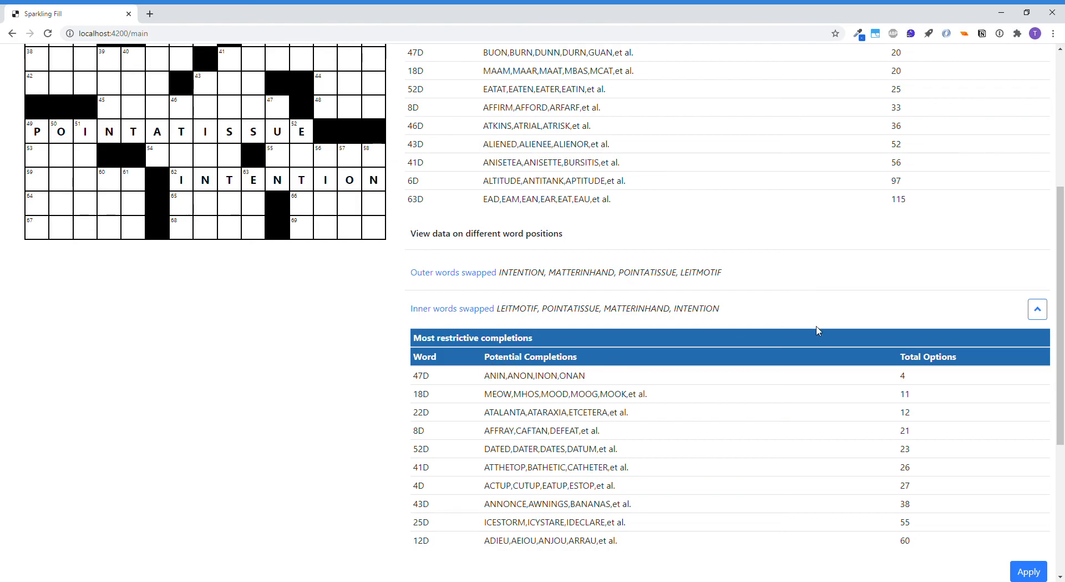
scroll(816, 330, down, 2)
scroll(816, 330, up, 1)
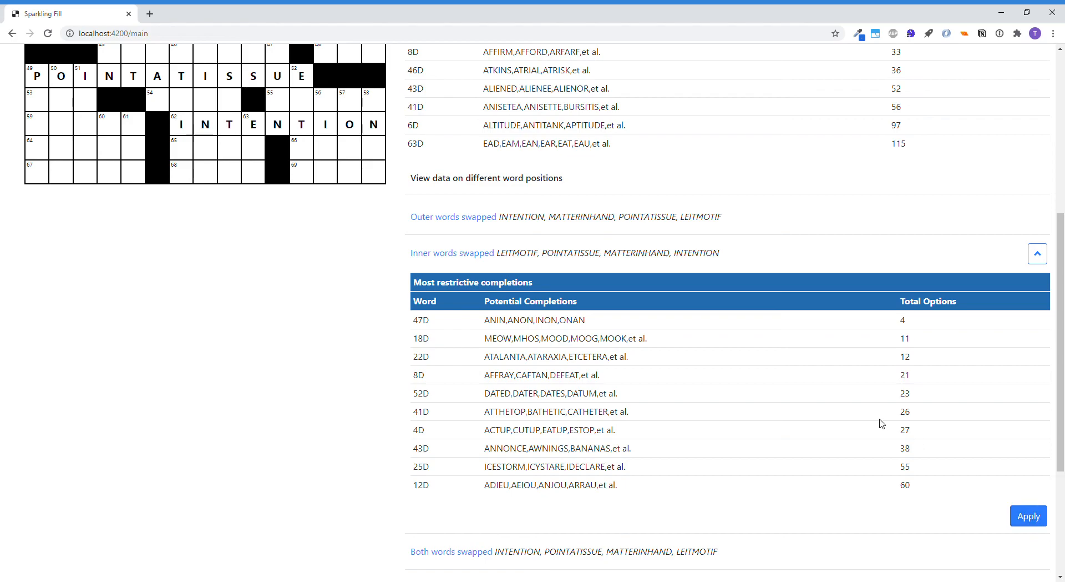
scroll(885, 423, down, 3)
scroll(885, 422, up, 3)
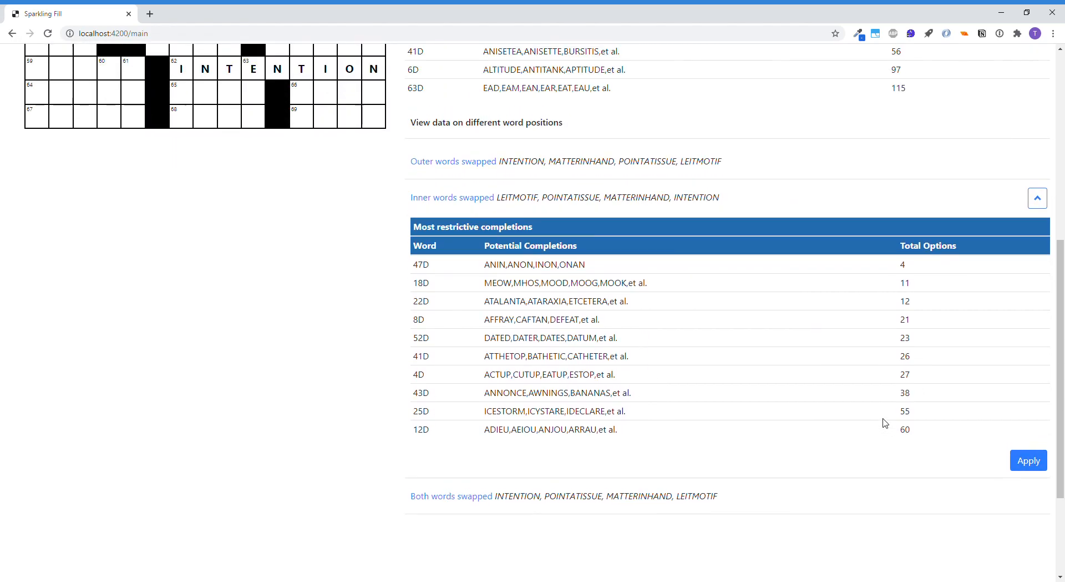
scroll(888, 423, up, 4)
scroll(890, 423, up, 2)
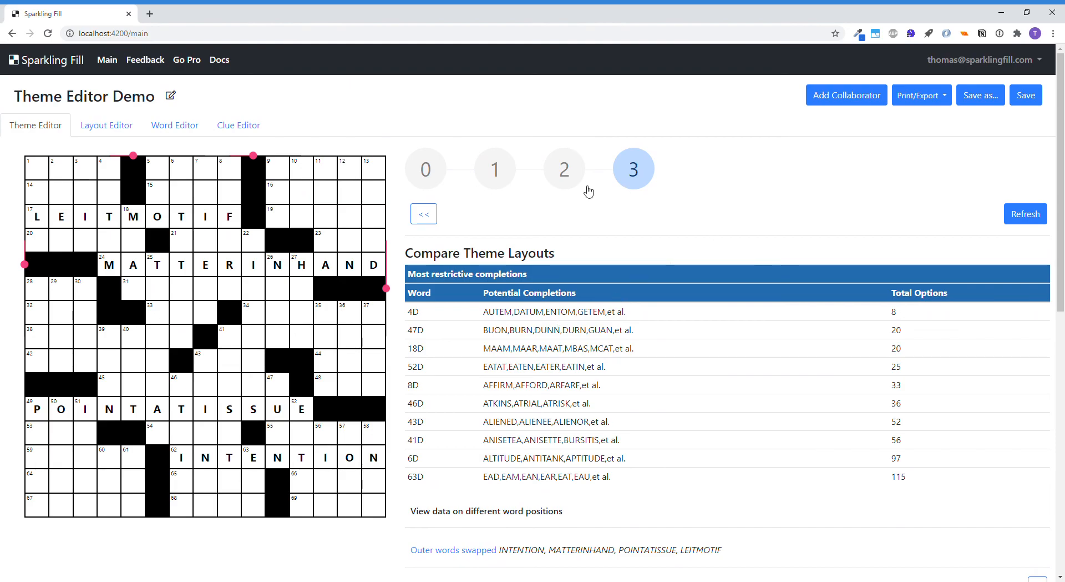
View the grid in the layout editor and the word editor, and return to the theme editor
click(123, 128)
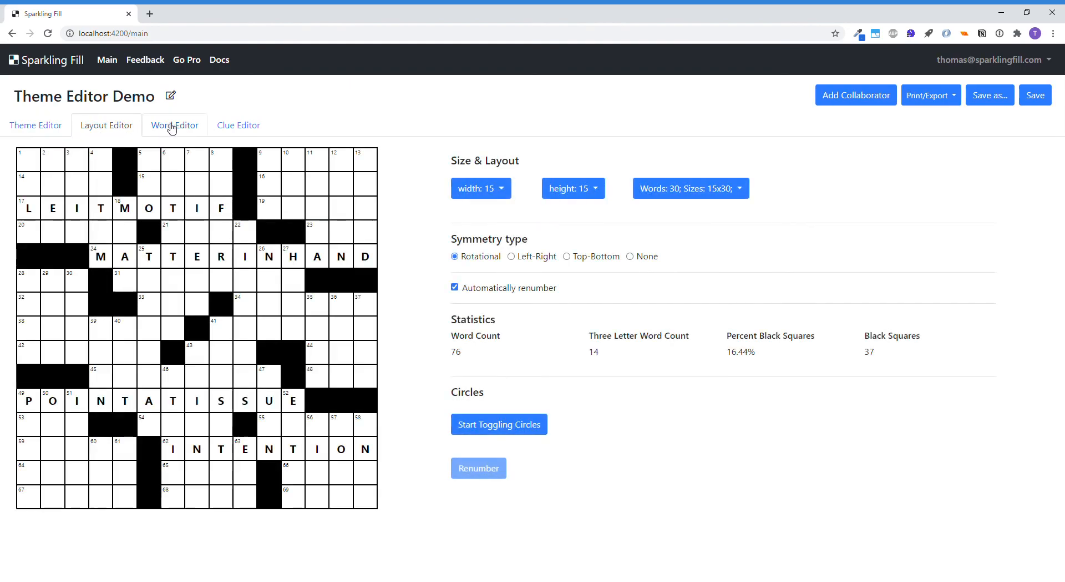
click(177, 128)
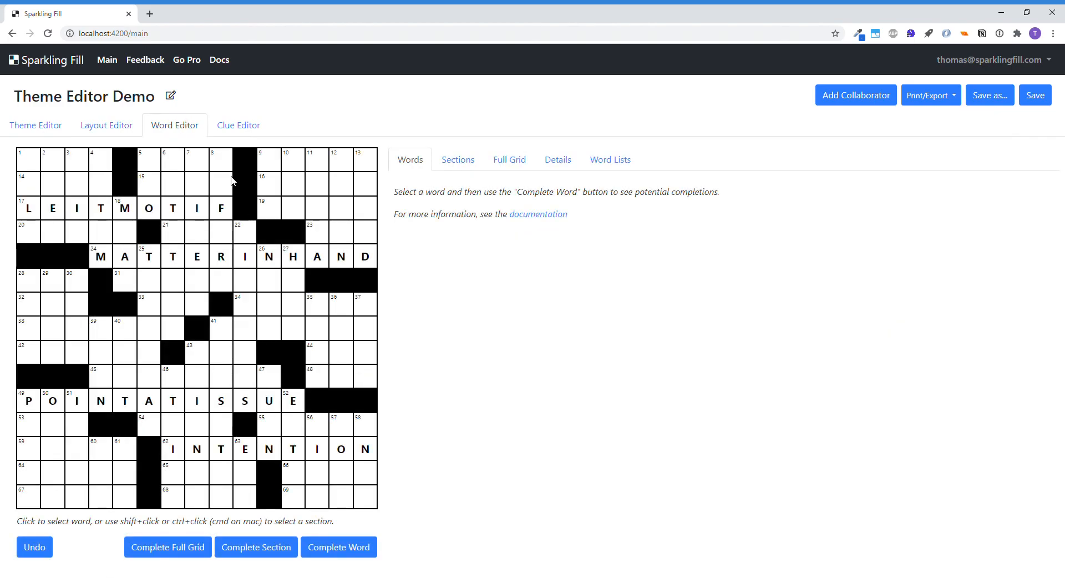
click(40, 125)
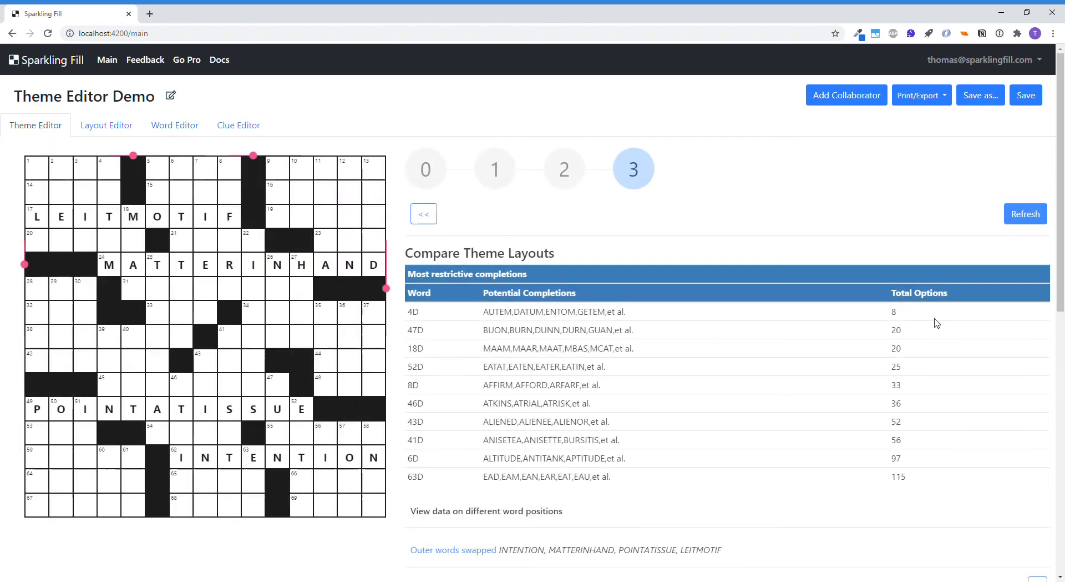
Return to stage 2, clear the middle blocks from the grid and generate a new set of middle block options
click(566, 172)
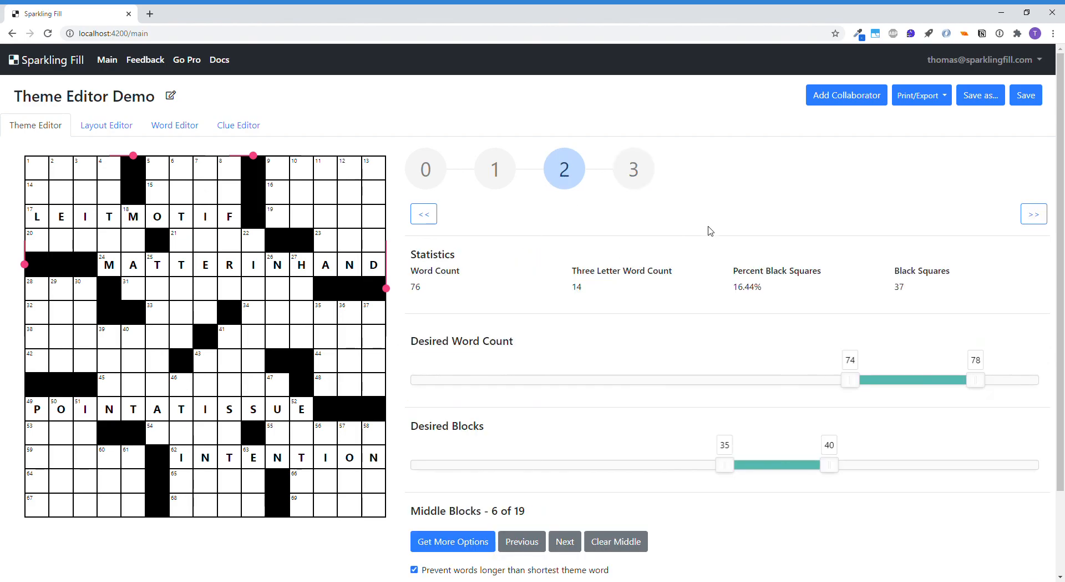
scroll(710, 230, down, 2)
click(626, 442)
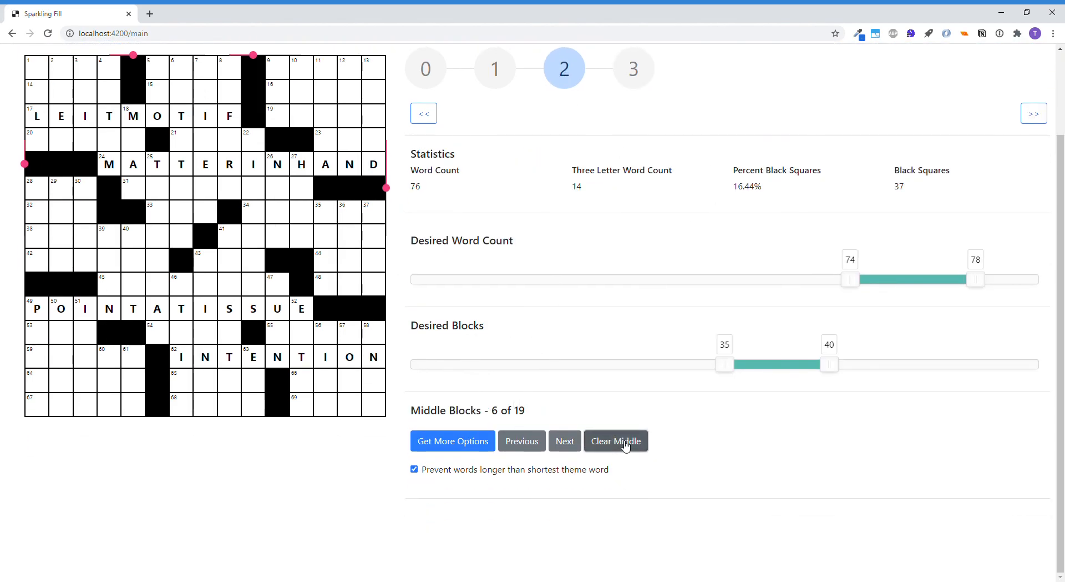
click(462, 448)
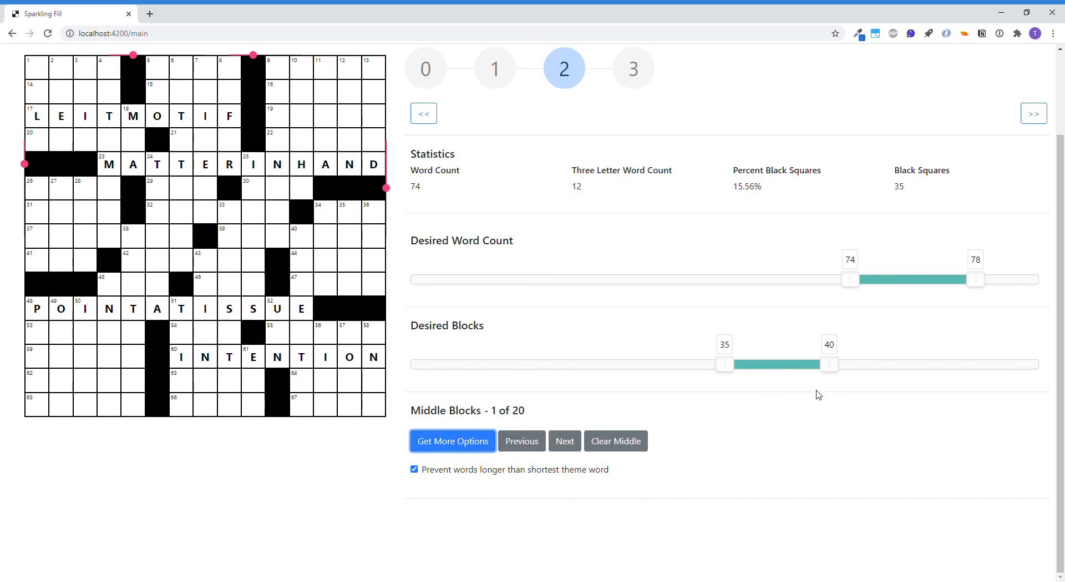
scroll(814, 395, up, 2)
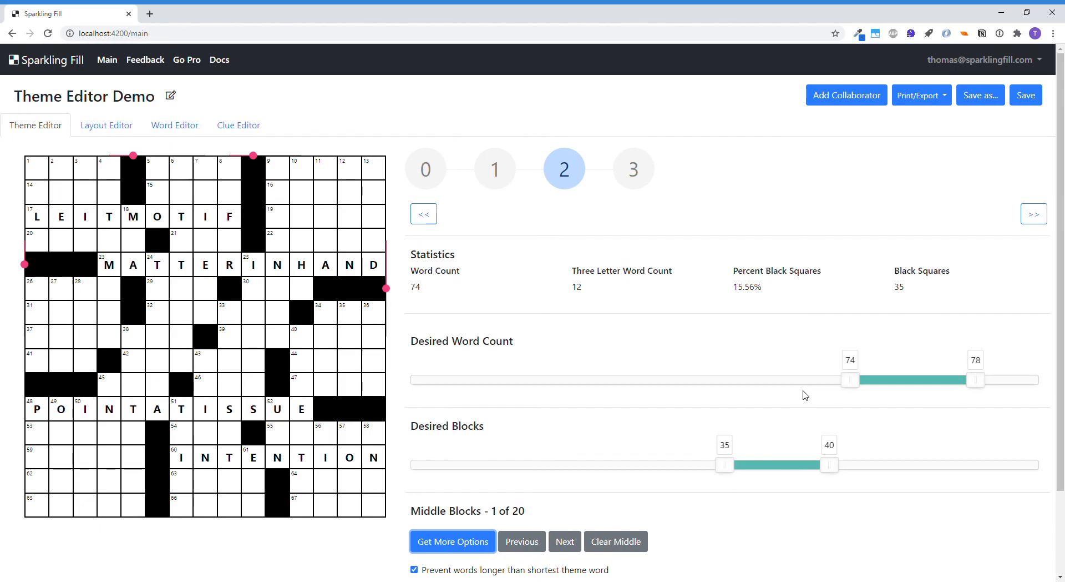